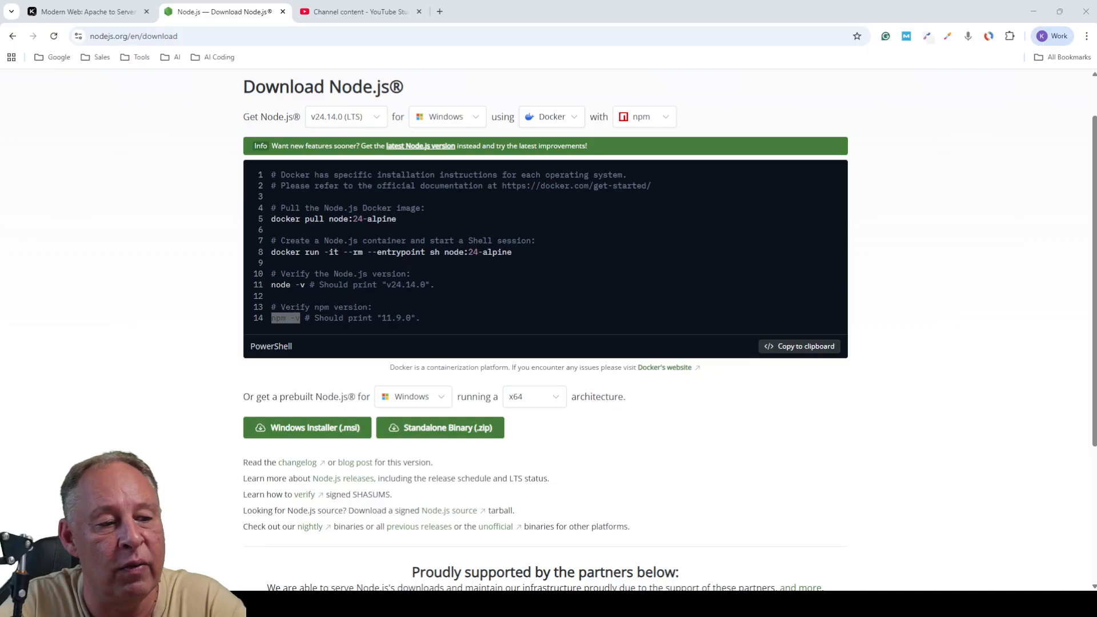
- Switch back to the Node.js download page in Chrome
{"action": "key", "text": "alt+Tab"}
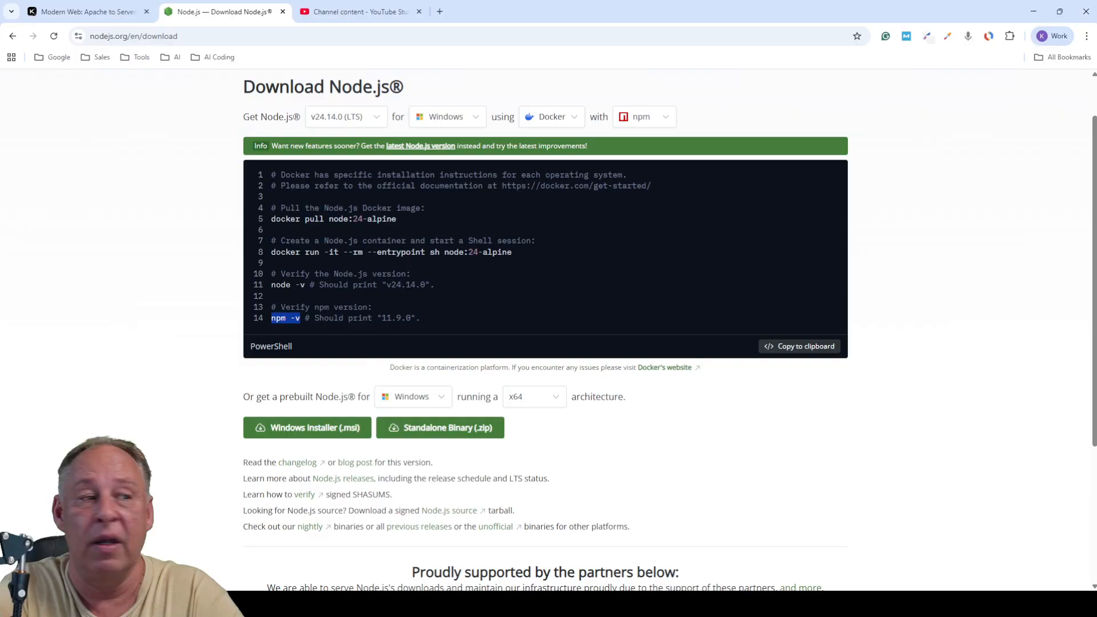
- Return to the nodejs.org/en home page and briefly highlight the 'Run JavaScript Everywhere' heading
{"action": "left_click", "coordinate": [12, 37]}
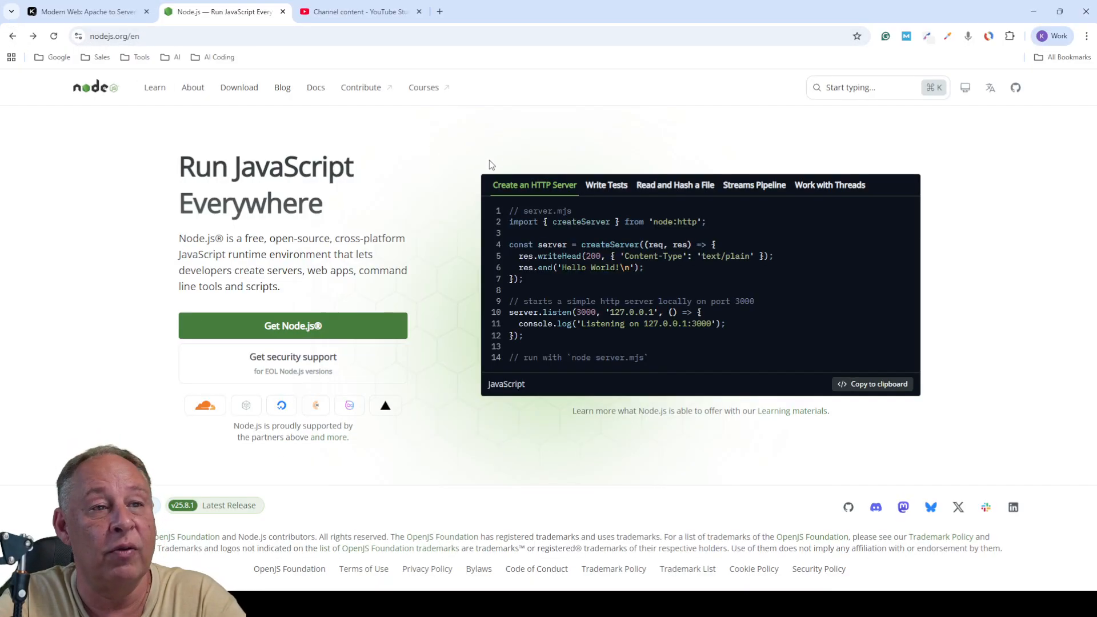
{"action": "left_click_drag", "start_coordinate": [174, 170], "coordinate": [337, 216]}
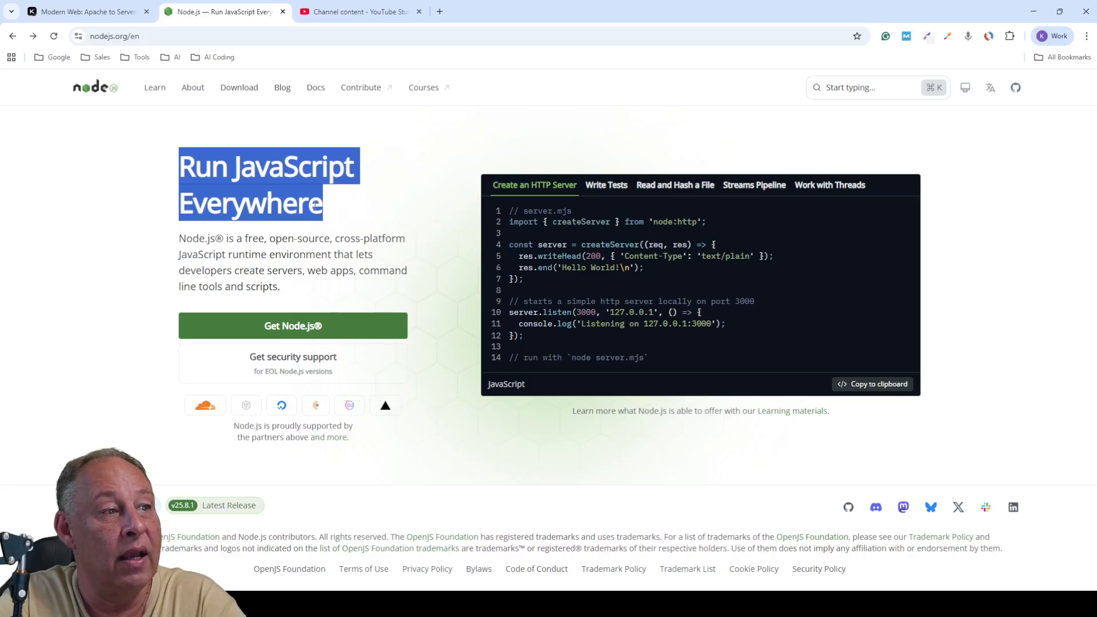
{"action": "left_click", "coordinate": [324, 210]}
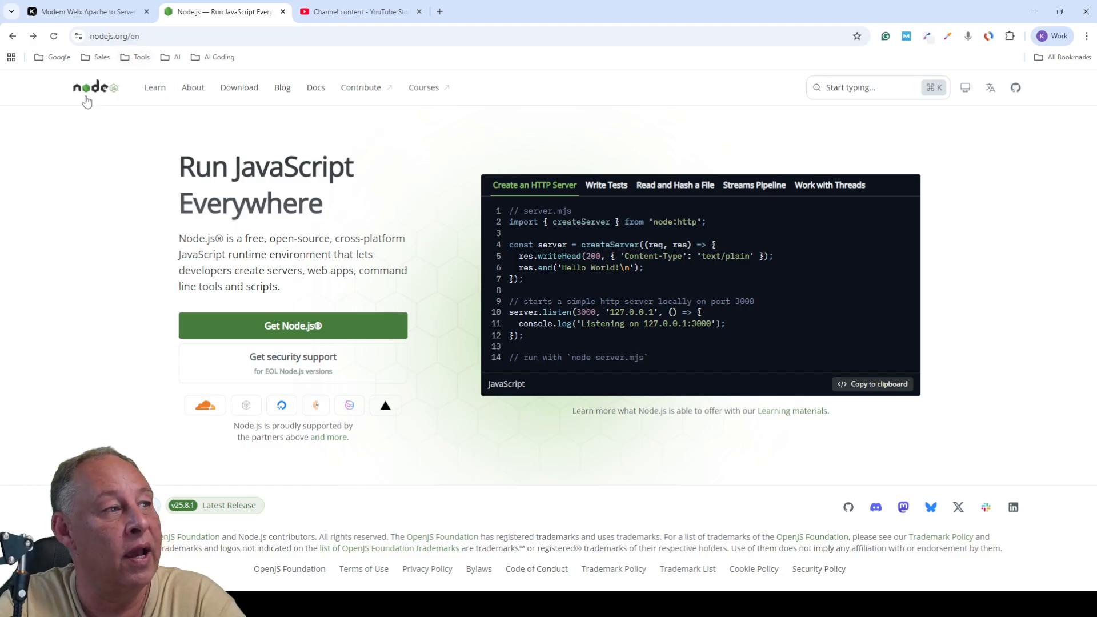
- Open the Download page and inspect the version, OS and install-method lists, keeping v24.14.0 (LTS) on Windows
{"action": "left_click", "coordinate": [238, 88]}
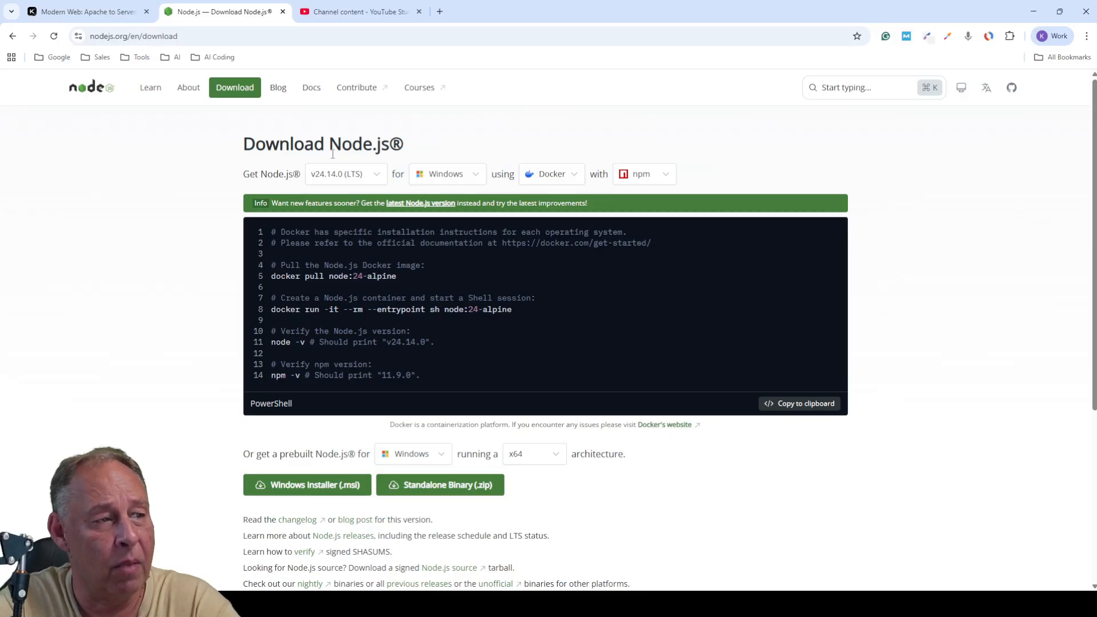
{"action": "left_click", "coordinate": [376, 178]}
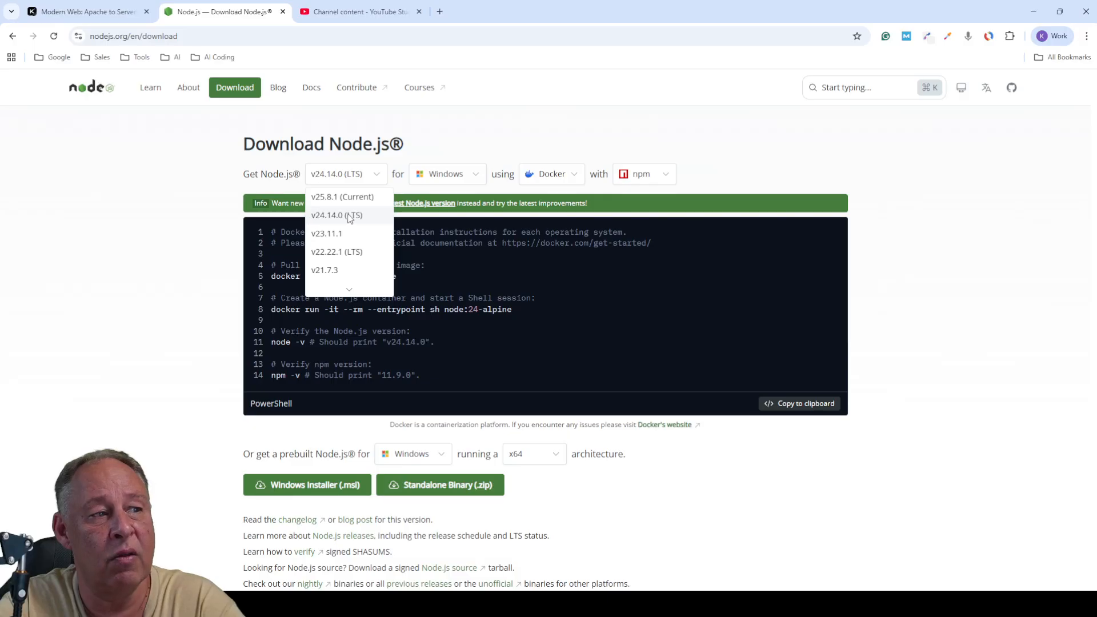
{"action": "left_click", "coordinate": [320, 217]}
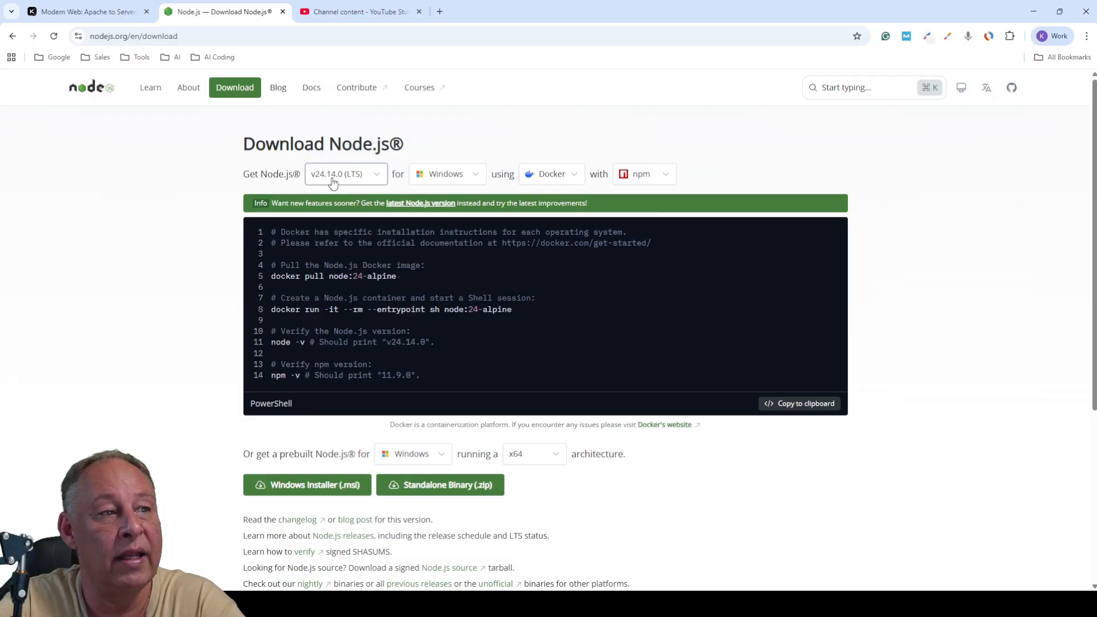
{"action": "left_click", "coordinate": [442, 179]}
{"action": "left_click", "coordinate": [443, 179]}
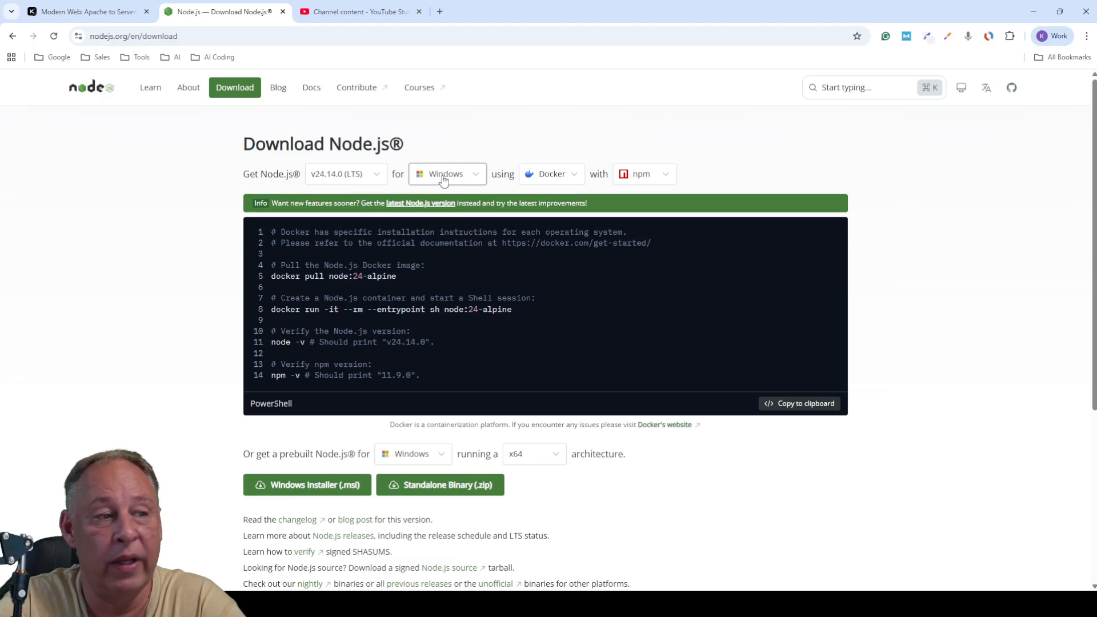
{"action": "left_click", "coordinate": [549, 177]}
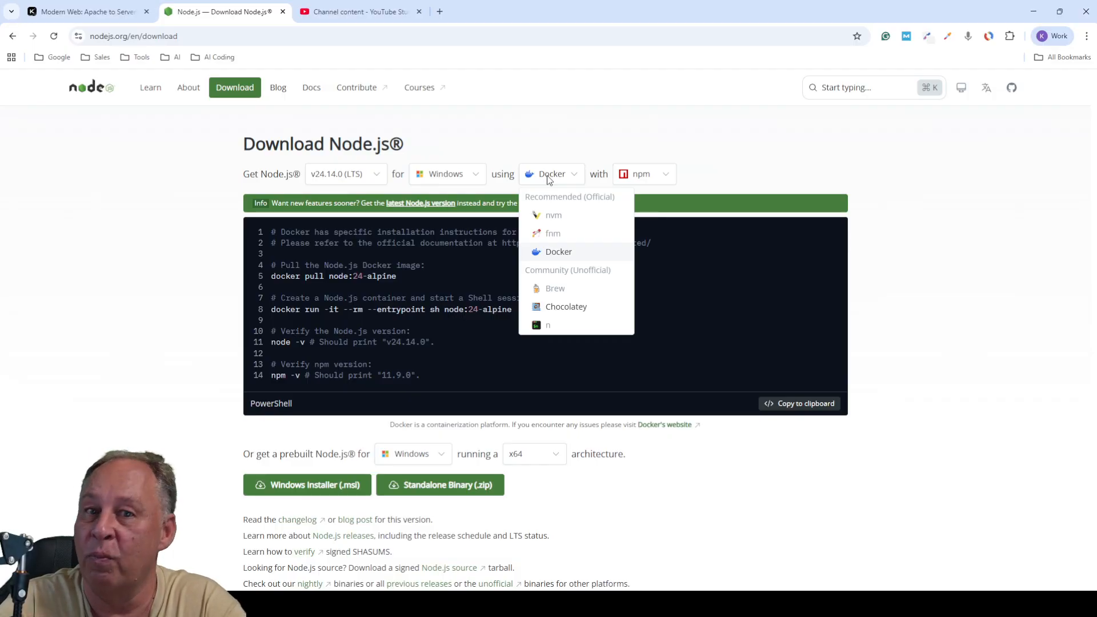
- Close the install-method list and keep npm as the package manager with Docker selected
{"action": "left_click", "coordinate": [708, 153]}
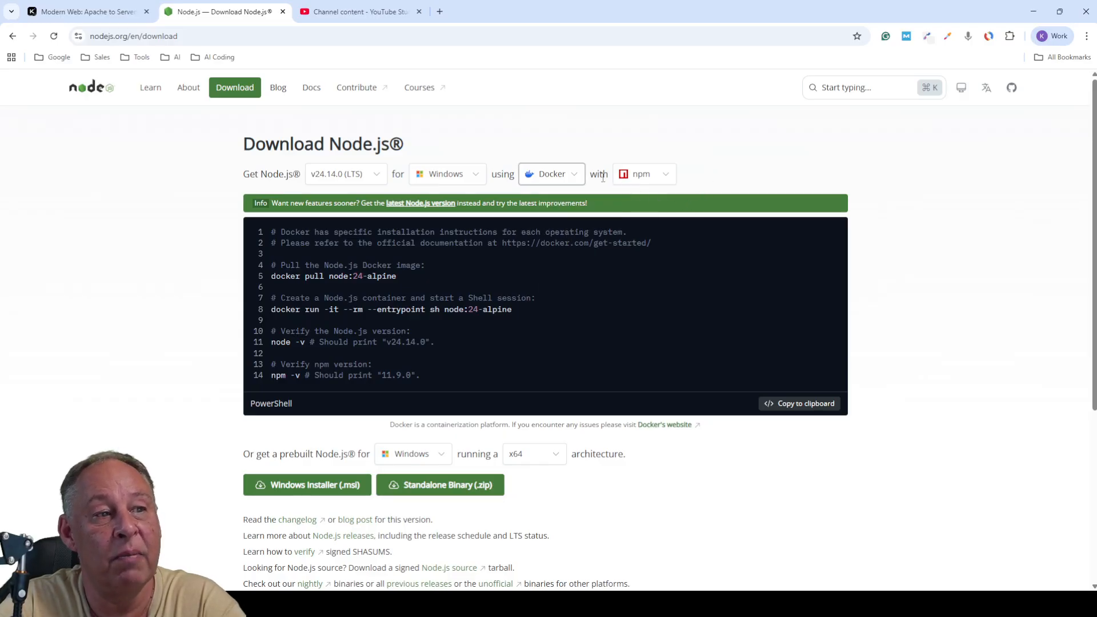
{"action": "left_click", "coordinate": [644, 177]}
{"action": "left_click", "coordinate": [644, 177]}
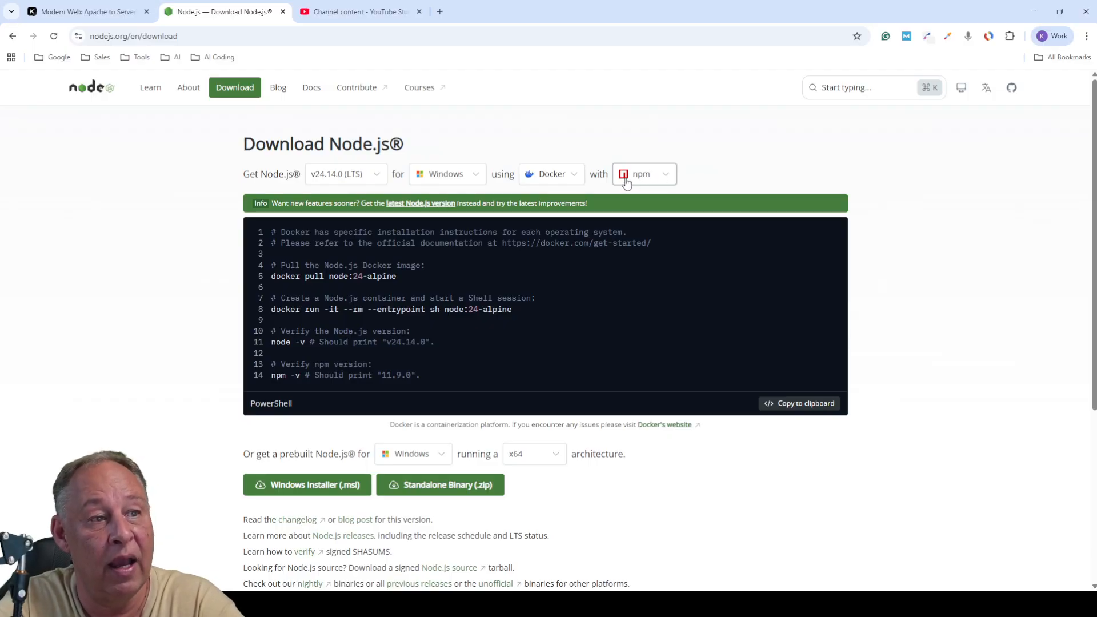
- Scroll down and download the Windows Installer (.msi) for v24.14.0
{"action": "scroll", "coordinate": [714, 424], "scroll_direction": "down", "scroll_amount": 2}
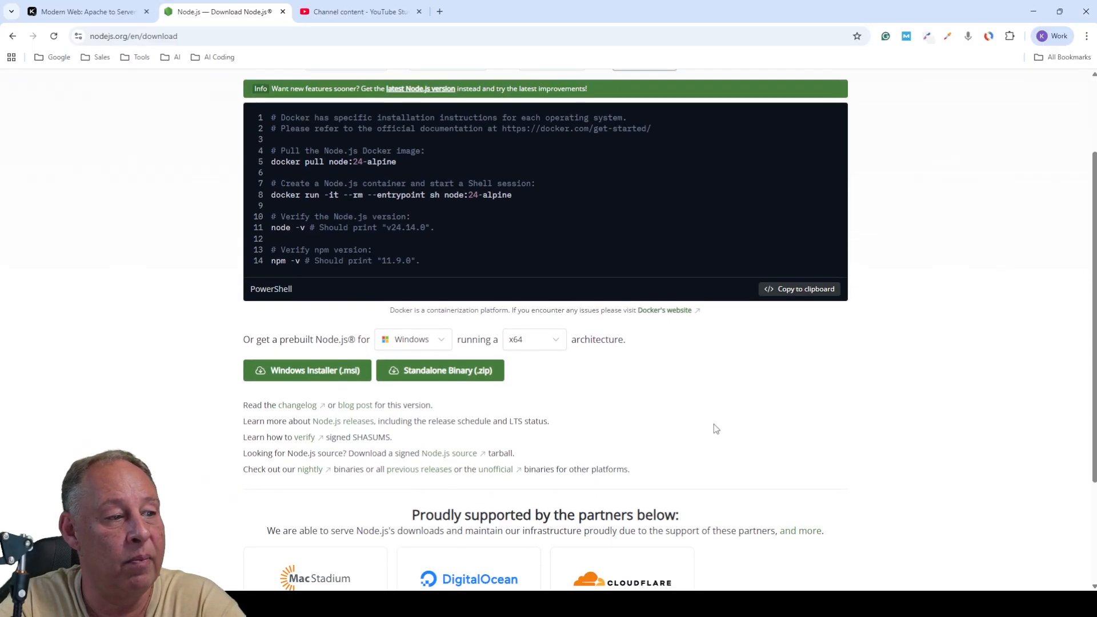
{"action": "left_click", "coordinate": [298, 377]}
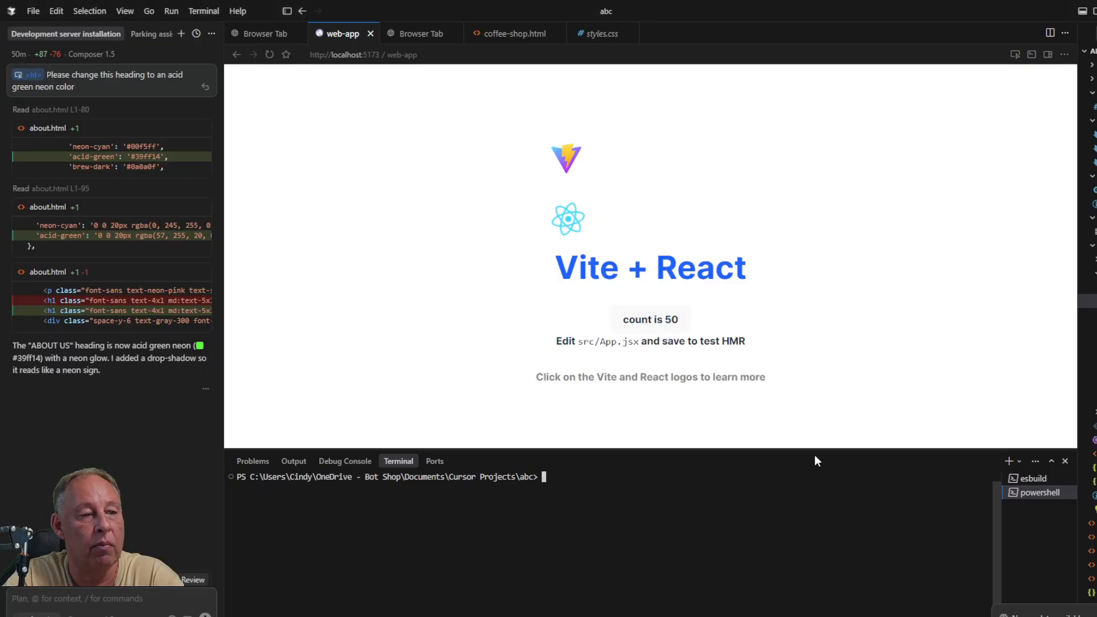
- Toggle the terminal panel off and on, then narrow the chat panel and make the terminal taller
{"action": "left_click", "coordinate": [1082, 12]}
{"action": "left_click", "coordinate": [1082, 12]}
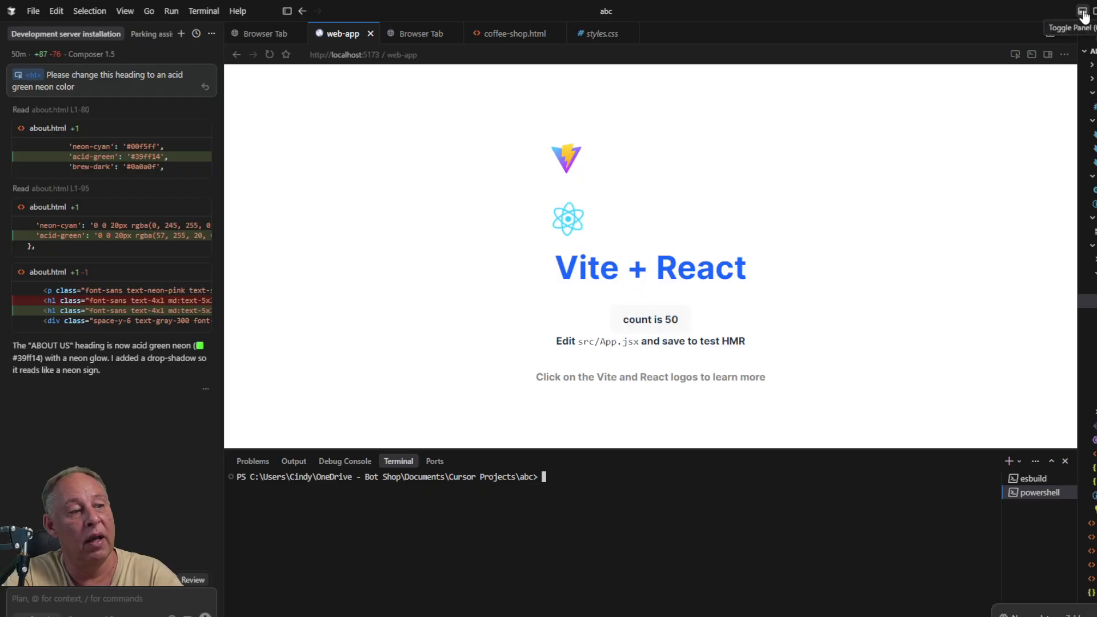
{"action": "left_click", "coordinate": [1083, 12]}
{"action": "left_click", "coordinate": [1082, 12]}
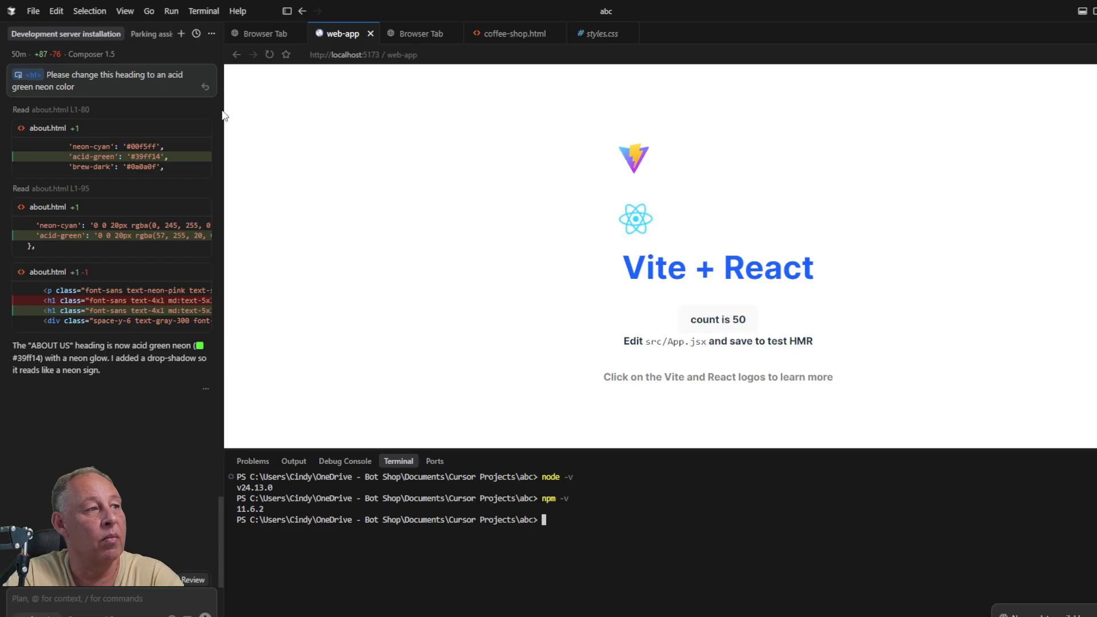
{"action": "left_click_drag", "start_coordinate": [223, 115], "coordinate": [164, 115]}
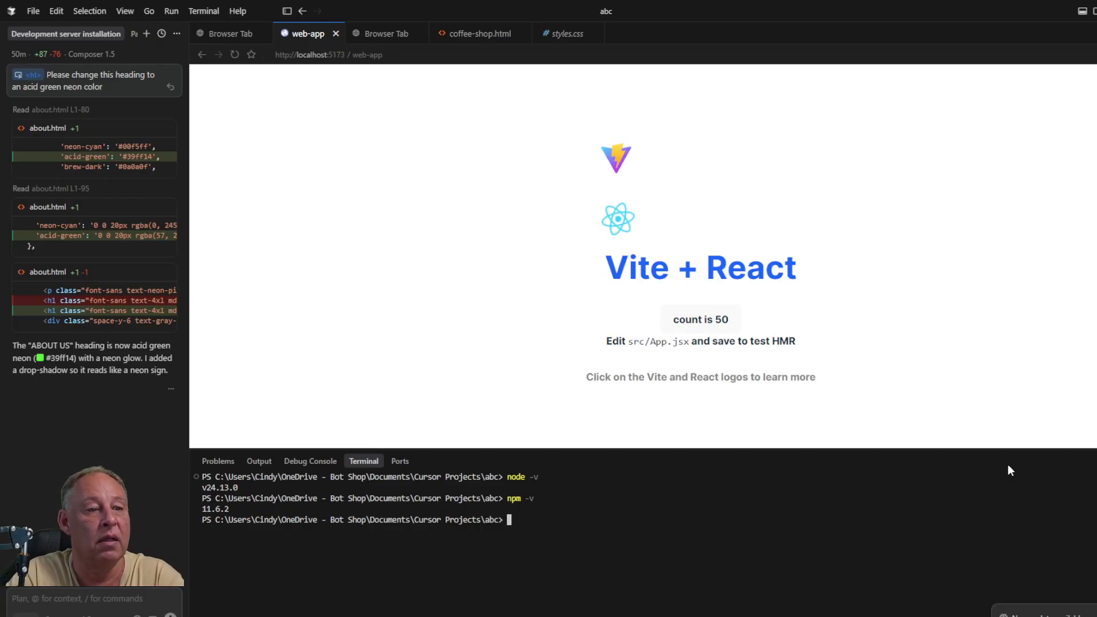
{"action": "left_click_drag", "start_coordinate": [979, 448], "coordinate": [1004, 269]}
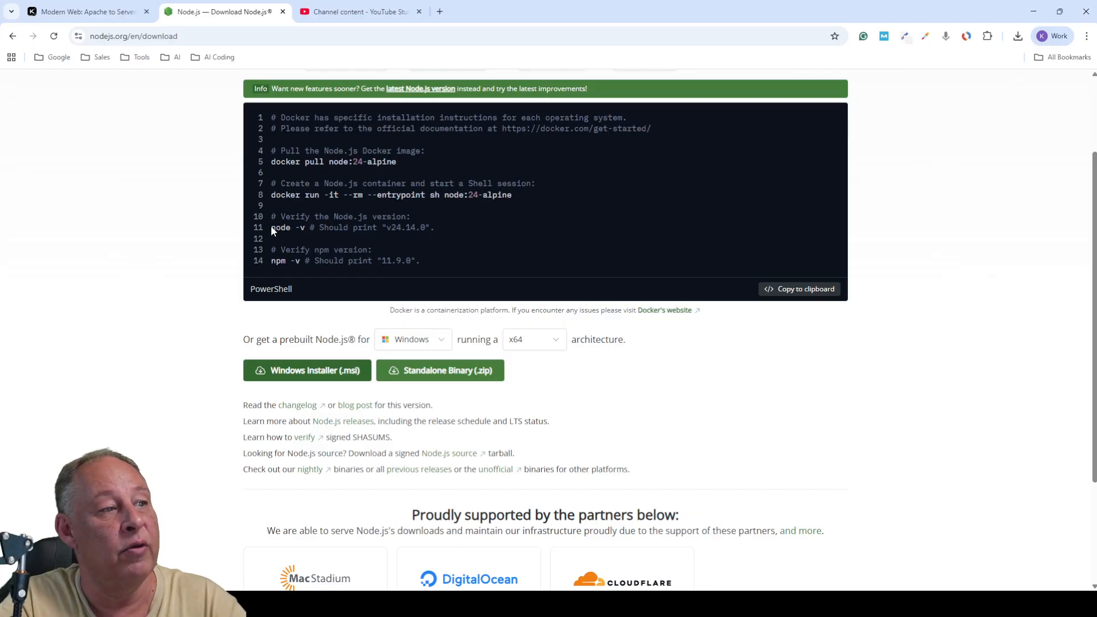
- Select the 'node -v' command on line 11 and switch over to Cursor
{"action": "left_click_drag", "start_coordinate": [273, 227], "coordinate": [304, 227]}
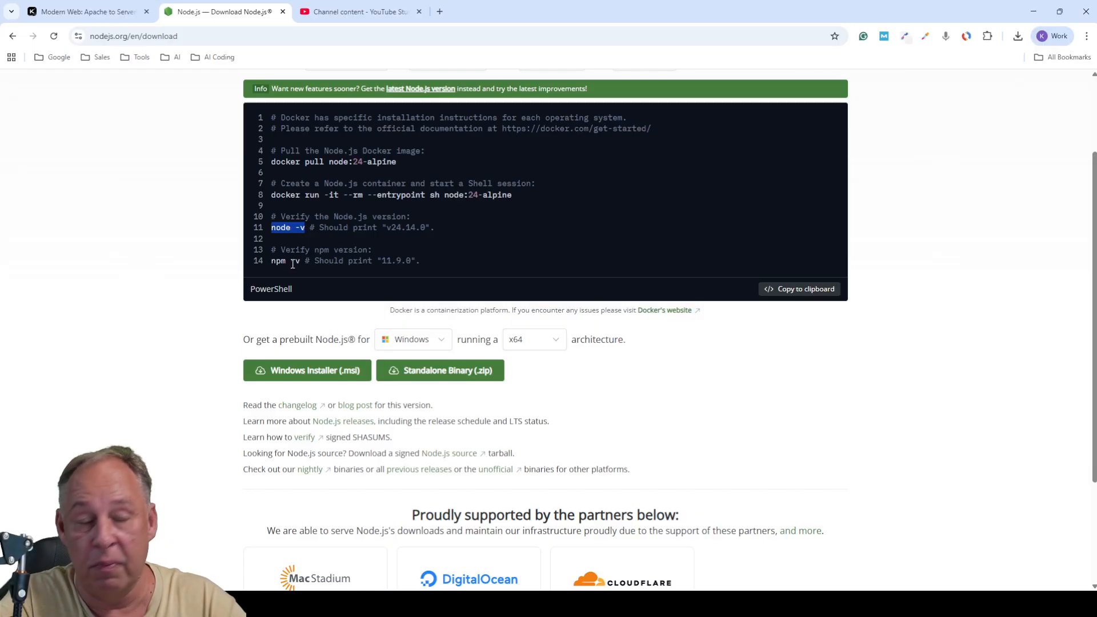
{"action": "key", "text": "super"}
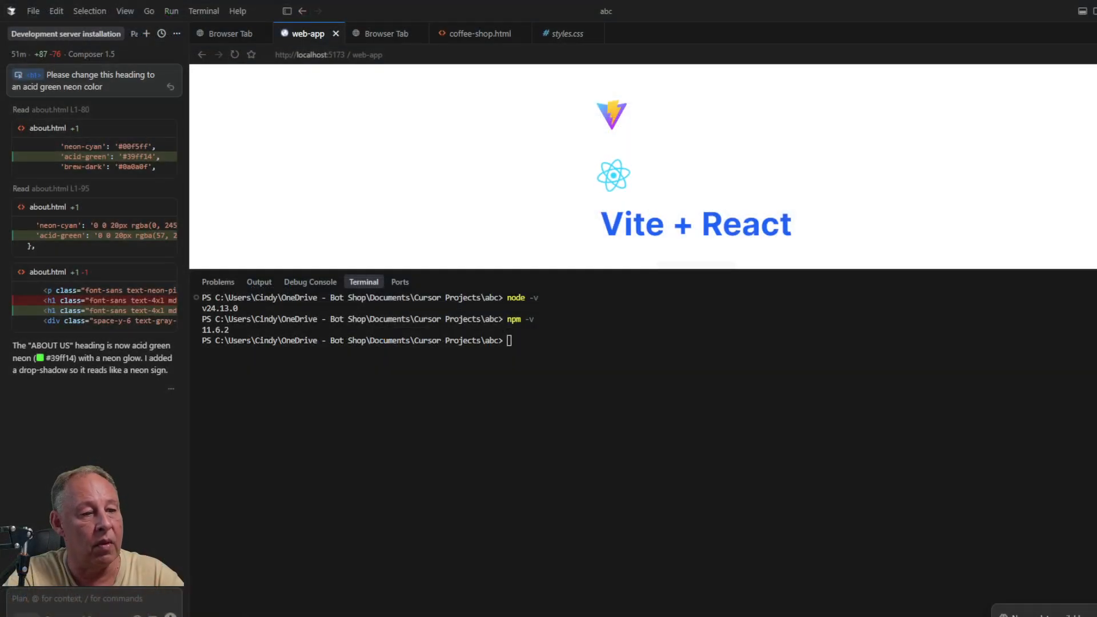
- Run node -v and npm -v in the terminal, then send the agent the React and Tailwind install request
{"action": "left_click", "coordinate": [633, 547]}
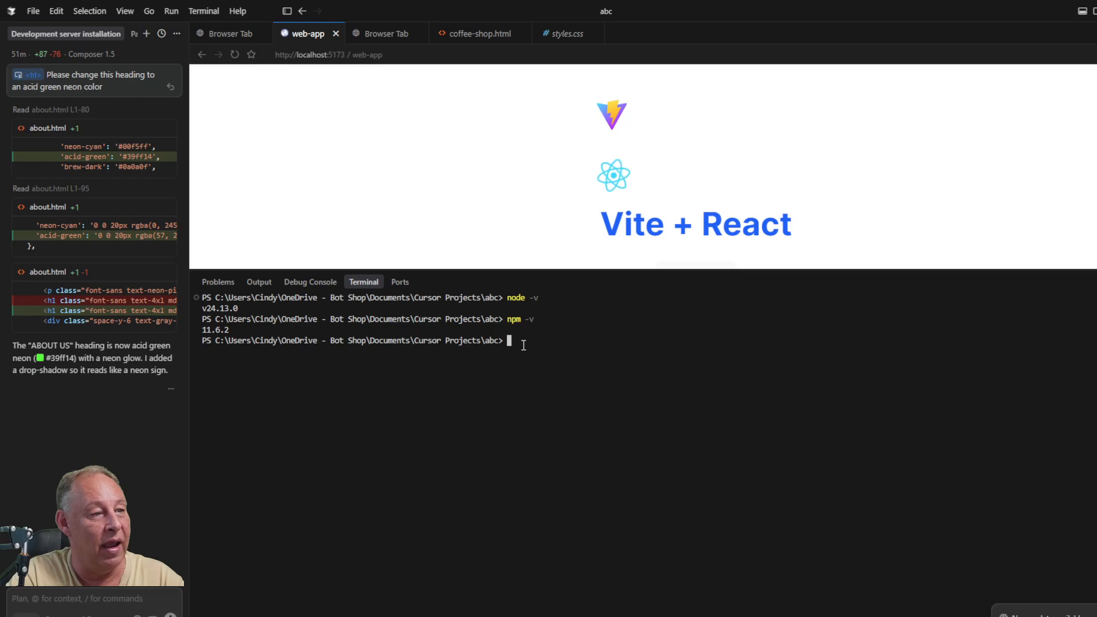
{"action": "key", "text": "Up"}
{"action": "key", "text": "Up"}
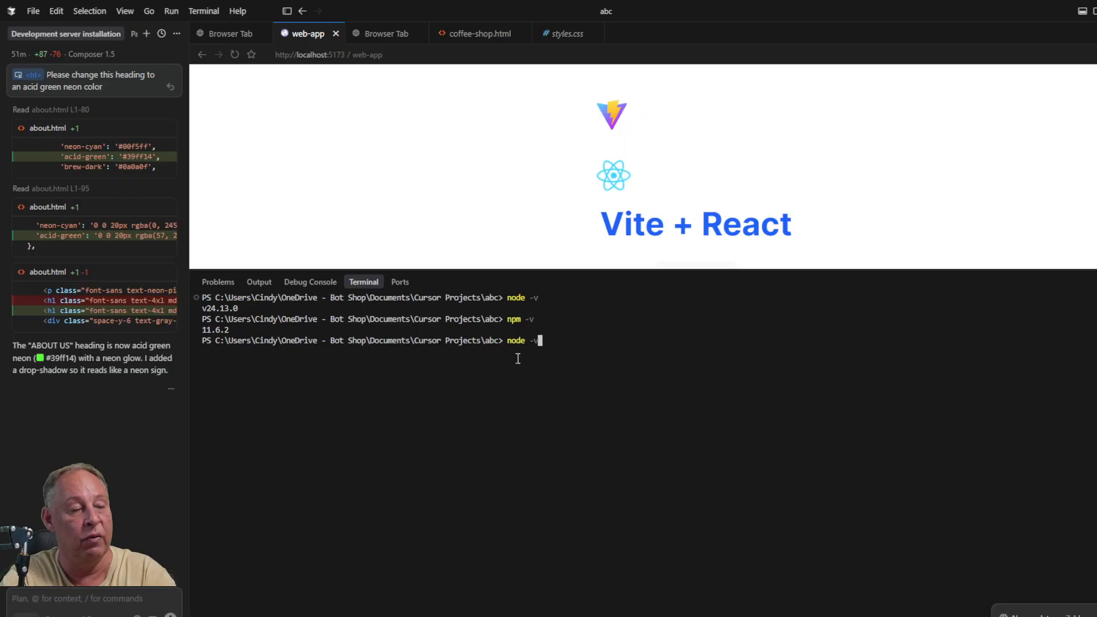
{"action": "key", "text": "Return"}
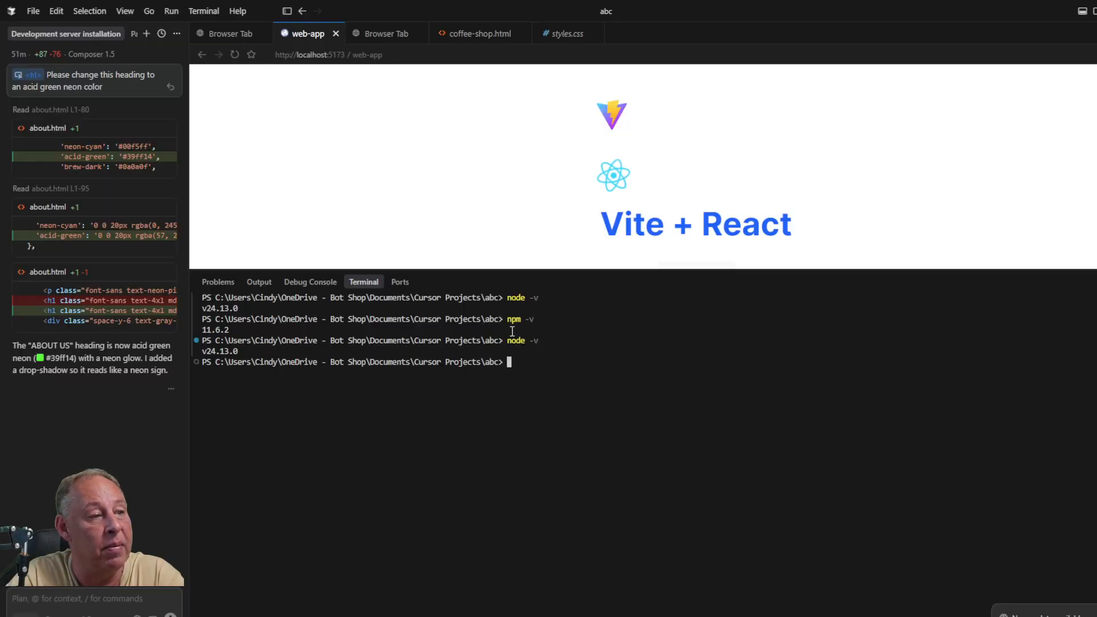
{"action": "type", "text": "np"}
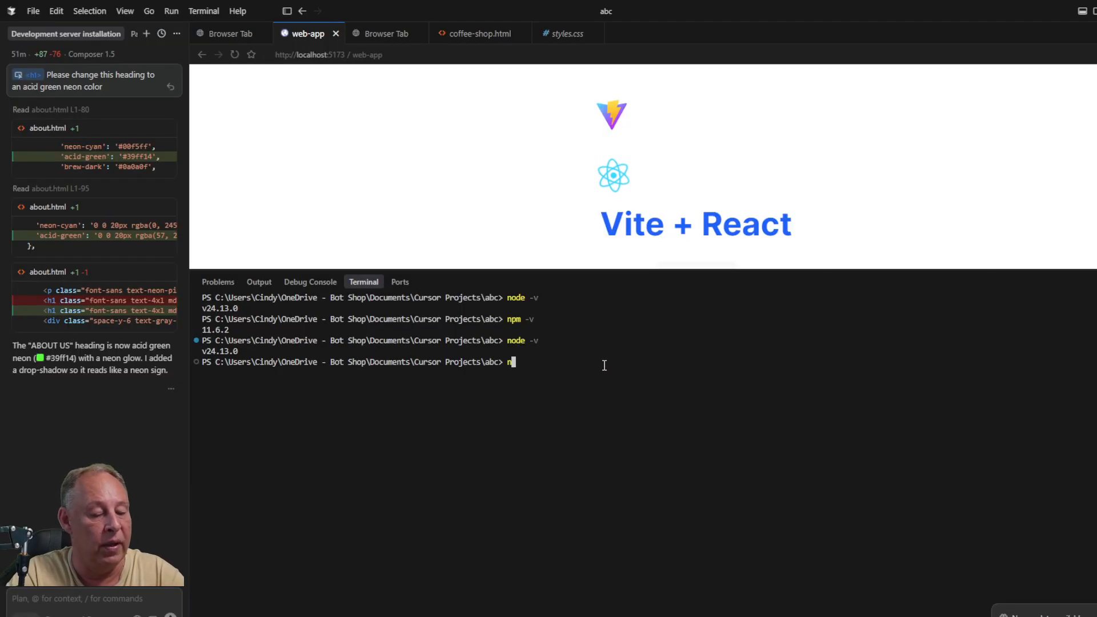
{"action": "type", "text": "m -"}
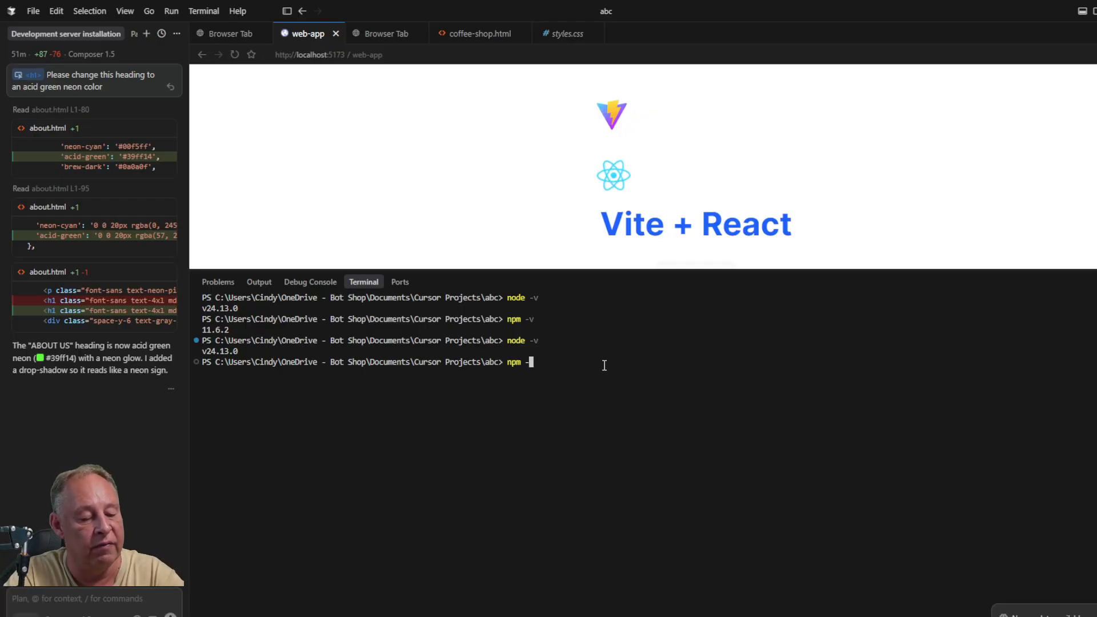
{"action": "type", "text": "v"}
{"action": "key", "text": "Return"}
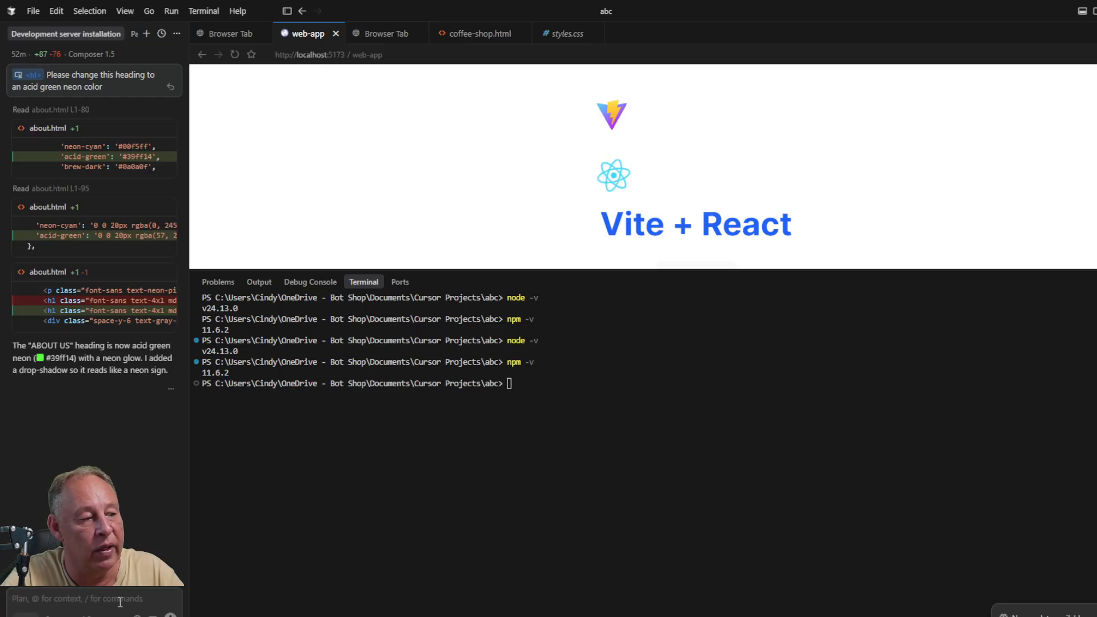
{"action": "type", "text": "Please install the Dev Server React and Tailwind for me."}
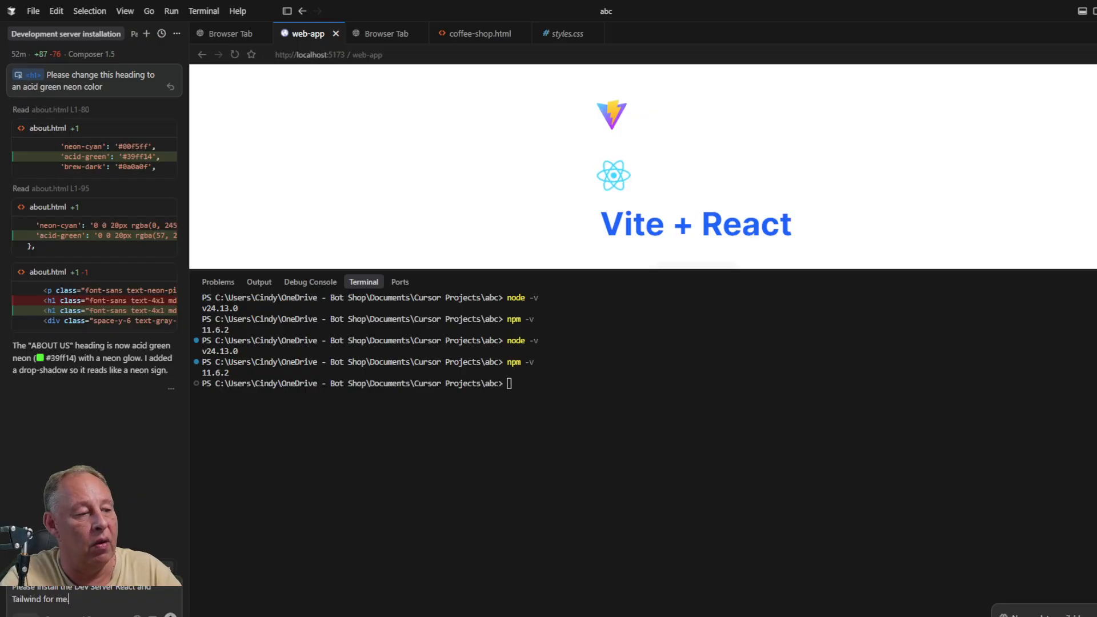
{"action": "key", "text": "Return"}
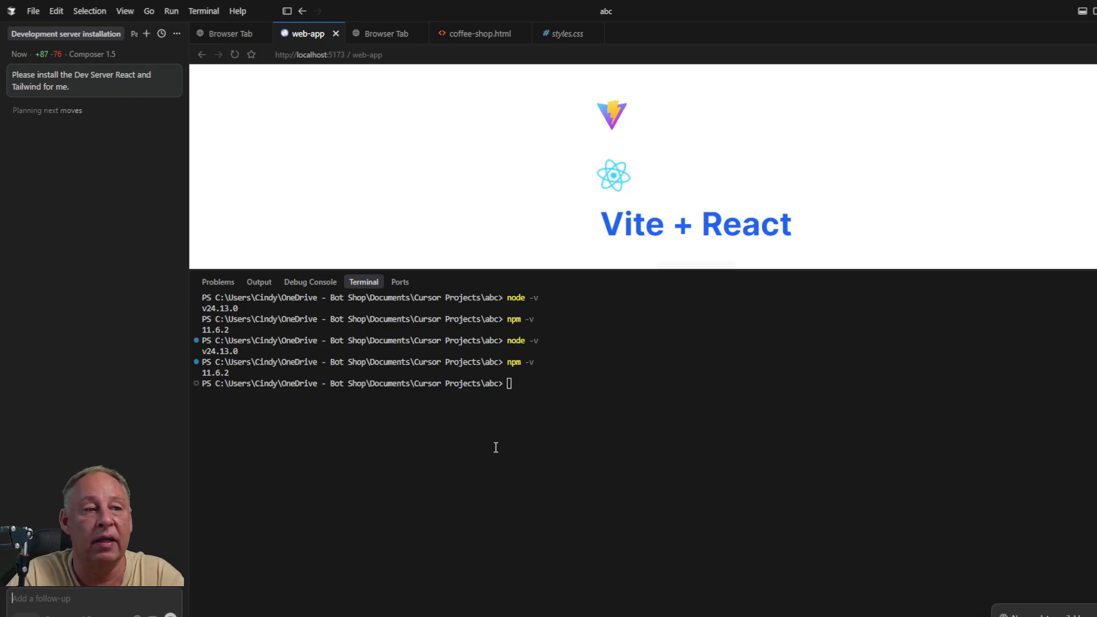
- Show the project file tree side bar while the agent runs npm install
{"action": "left_click", "coordinate": [1094, 11]}
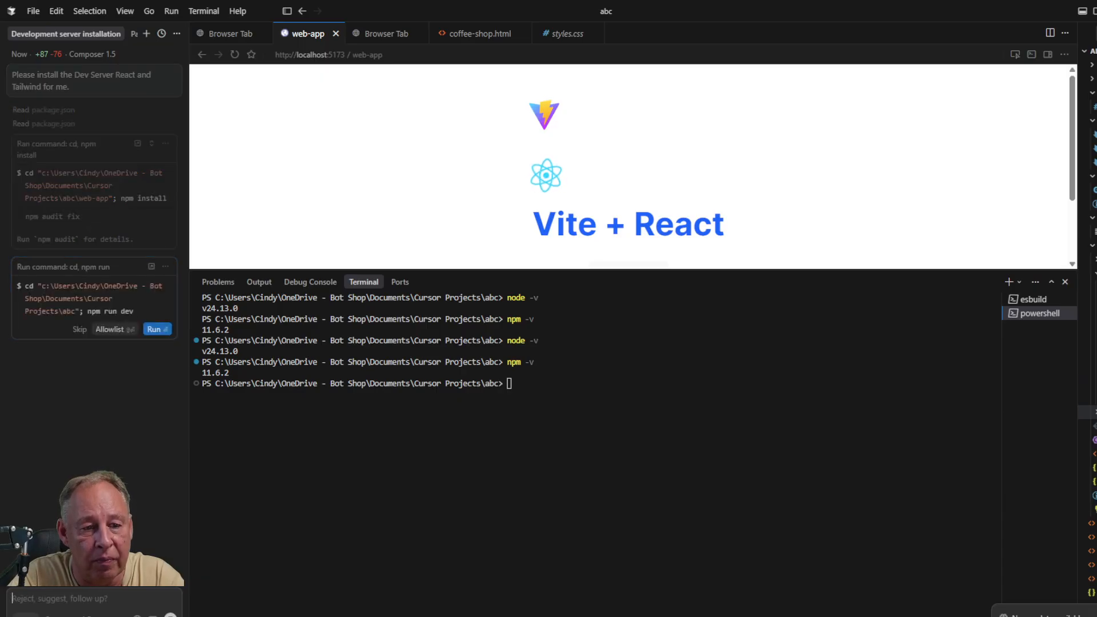
- Open web-app's package.json and review the vite dev script and devDependencies (tailwindcss ^4.2.1, vite ^7.3.1)
{"action": "left_click", "coordinate": [1093, 481]}
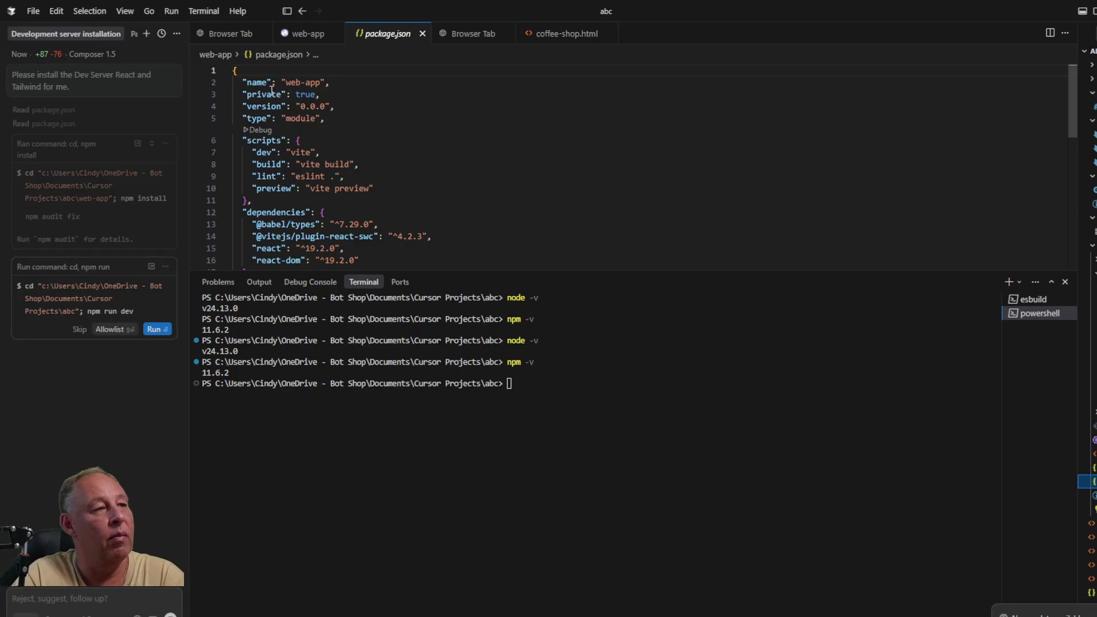
{"action": "left_click_drag", "start_coordinate": [286, 82], "coordinate": [322, 91]}
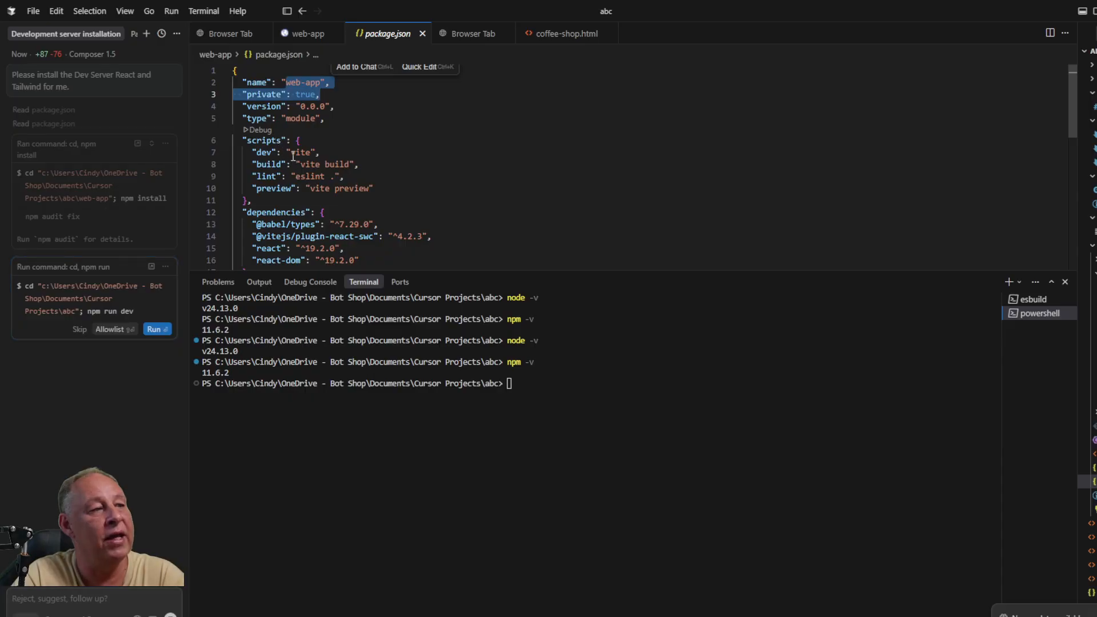
{"action": "left_click_drag", "start_coordinate": [290, 153], "coordinate": [315, 153]}
{"action": "scroll", "coordinate": [394, 177], "scroll_direction": "down", "scroll_amount": 1}
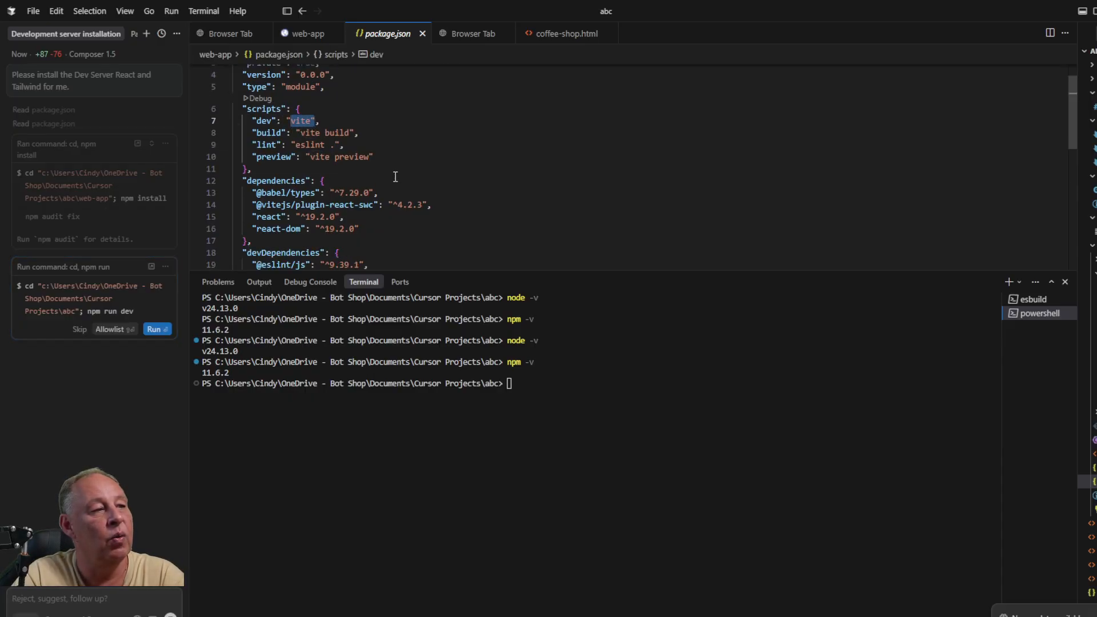
{"action": "scroll", "coordinate": [395, 177], "scroll_direction": "down", "scroll_amount": 1}
{"action": "scroll", "coordinate": [394, 177], "scroll_direction": "down", "scroll_amount": 1}
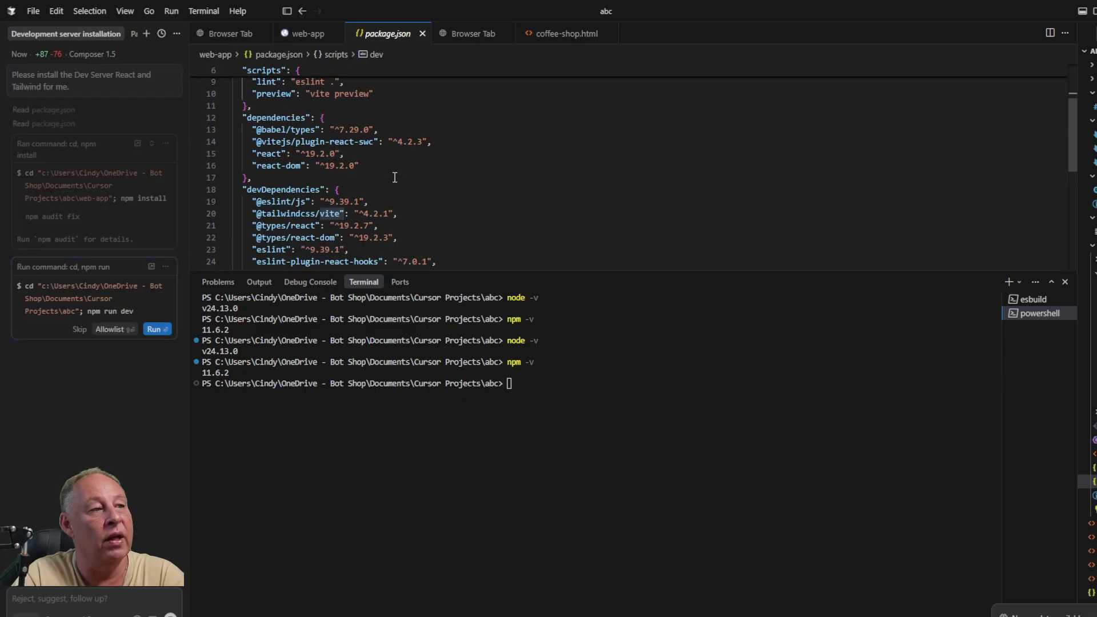
{"action": "scroll", "coordinate": [394, 177], "scroll_direction": "down", "scroll_amount": 2}
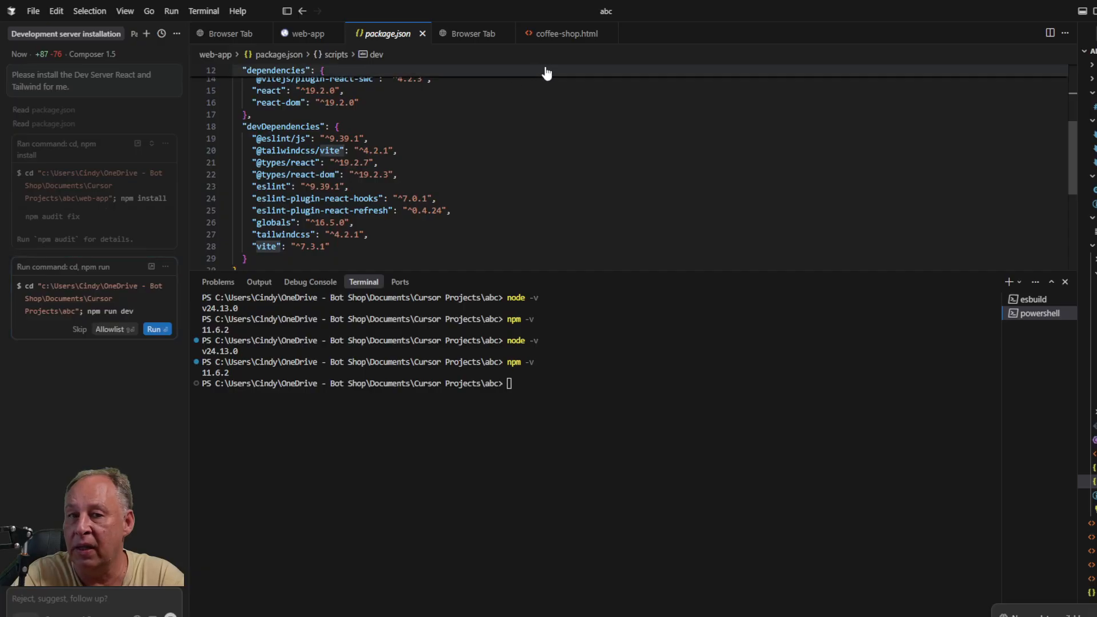
{"action": "mouse_move", "coordinate": [337, 187]}
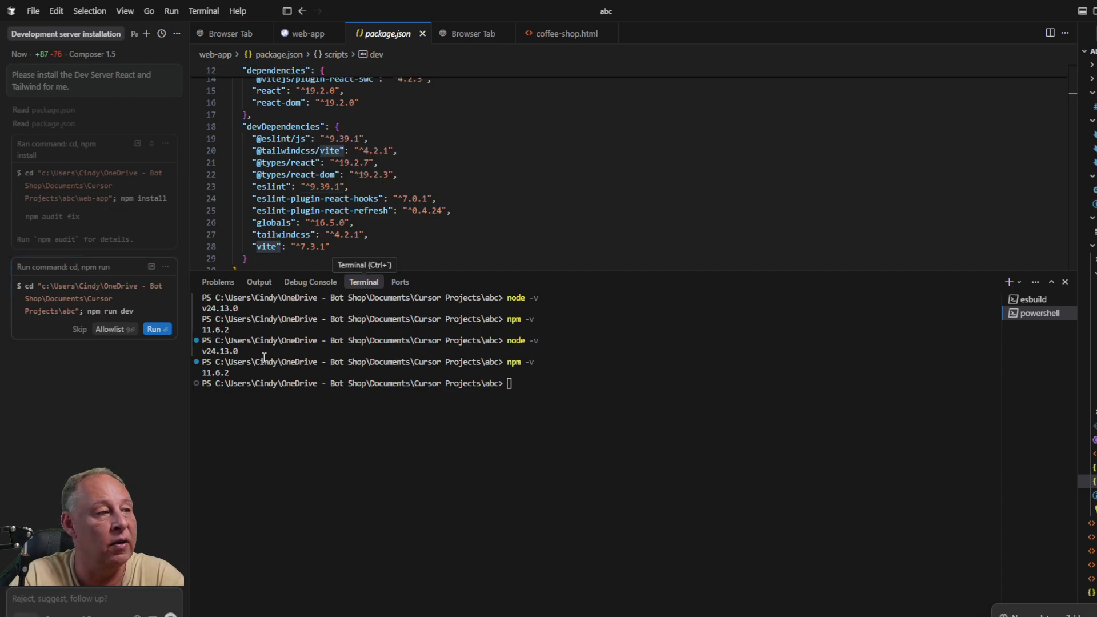
- Run npm install in the abc project terminal; it reports up to date with 0 vulnerabilities
{"action": "left_click", "coordinate": [545, 387]}
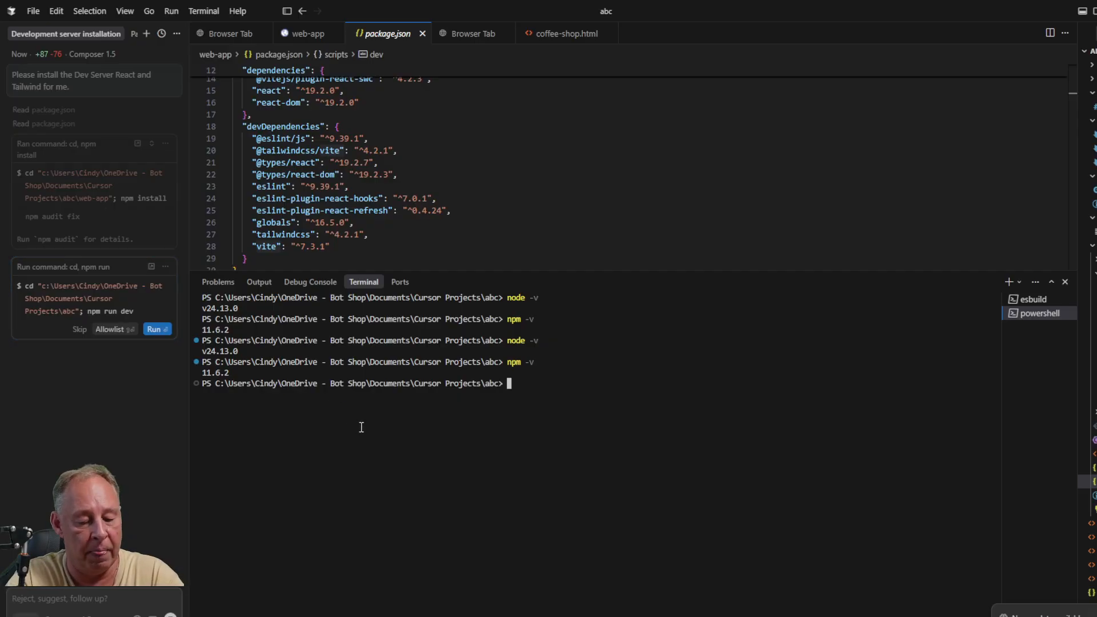
{"action": "type", "text": "npm install"}
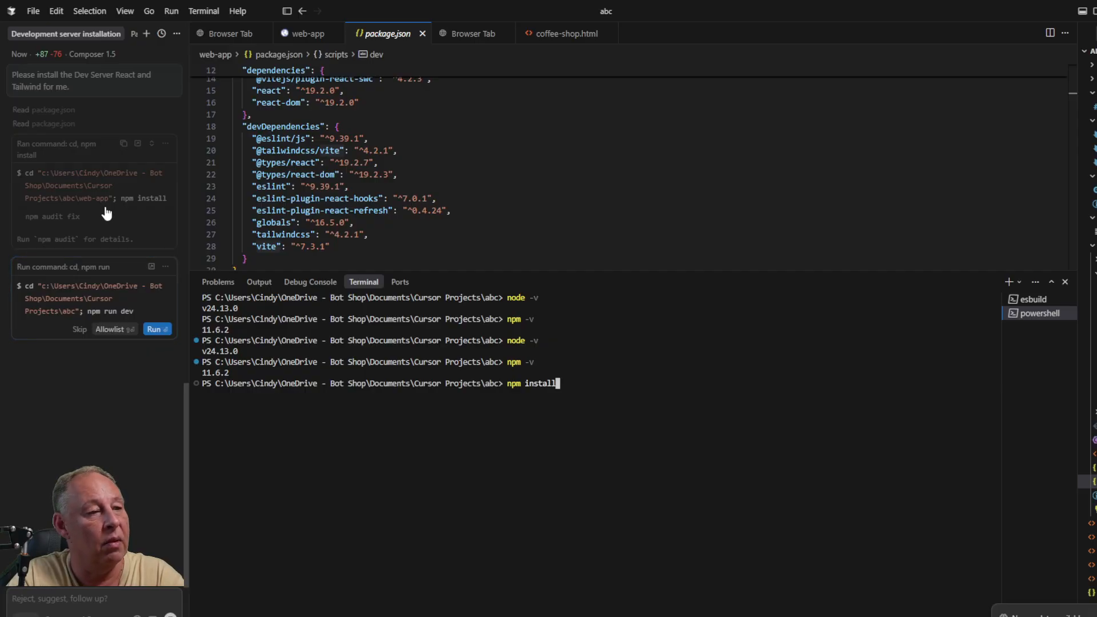
{"action": "key", "text": "Return"}
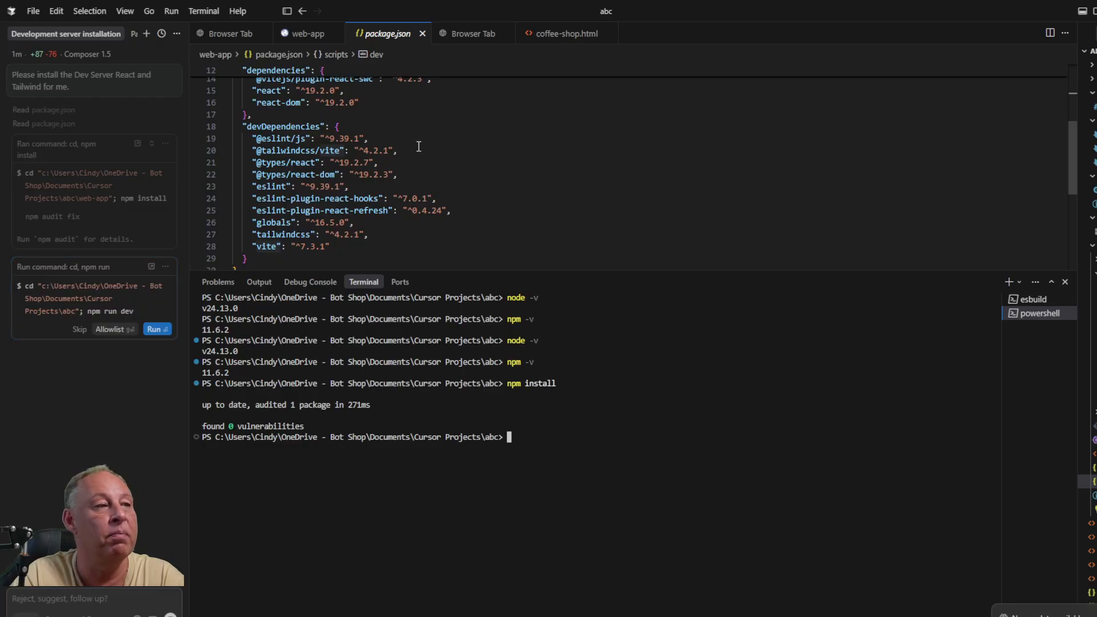
{"action": "scroll", "coordinate": [536, 174], "scroll_direction": "up", "scroll_amount": 4}
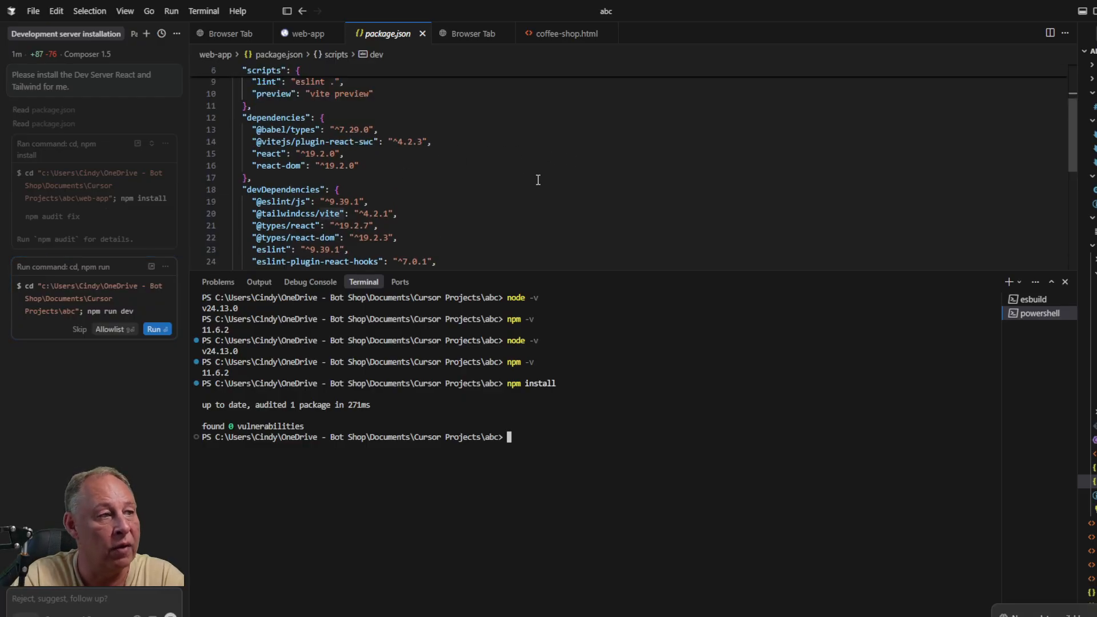
{"action": "scroll", "coordinate": [537, 180], "scroll_direction": "up", "scroll_amount": 2}
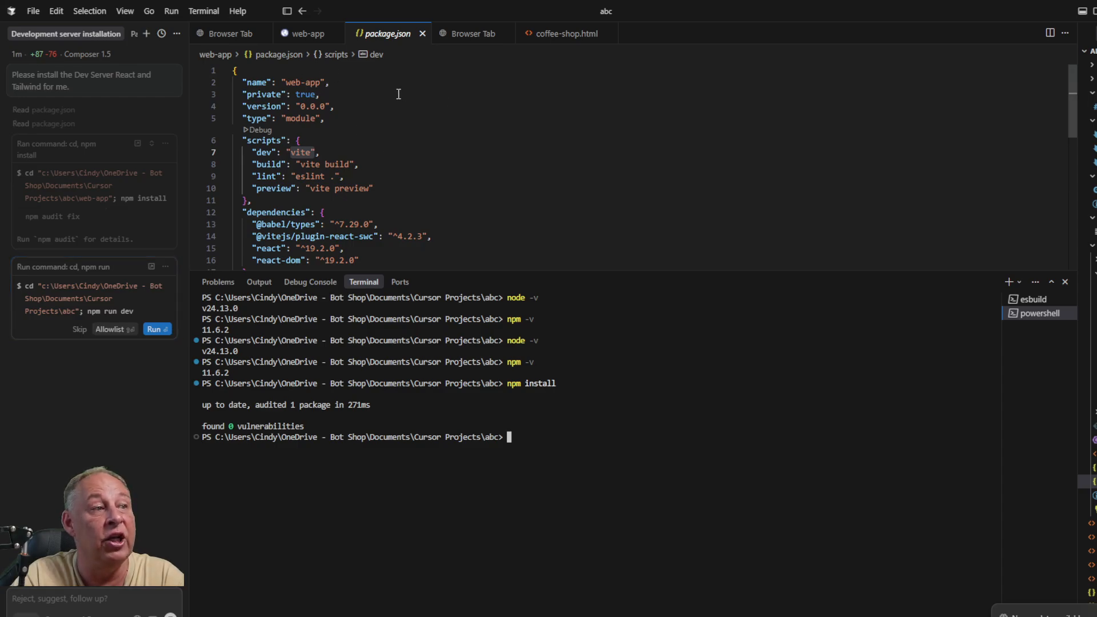
{"action": "scroll", "coordinate": [552, 202], "scroll_direction": "down", "scroll_amount": 4}
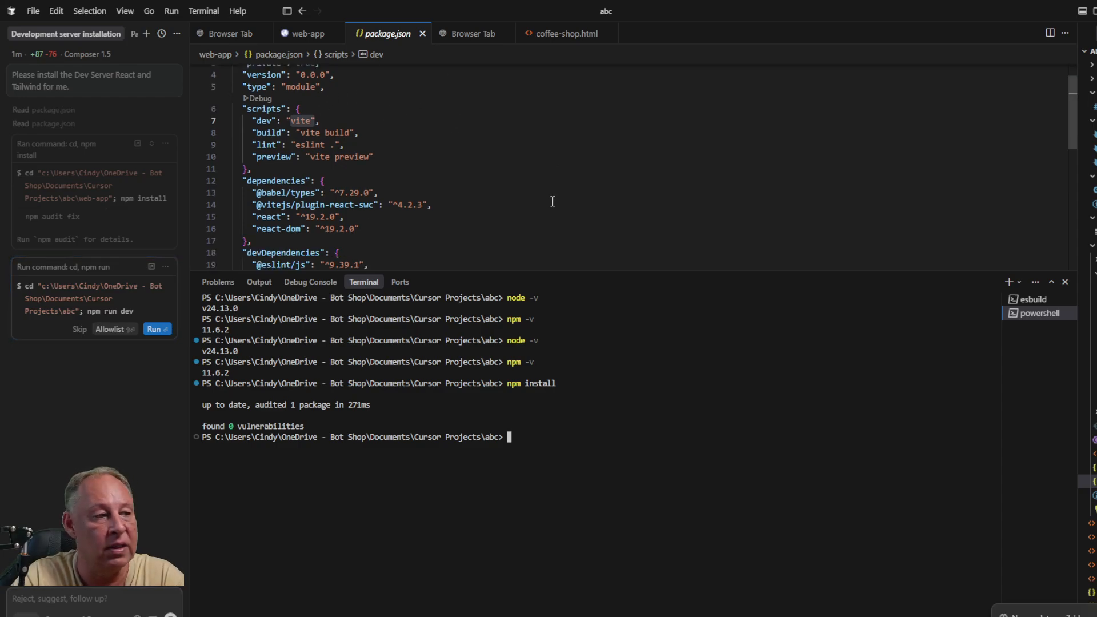
{"action": "scroll", "coordinate": [552, 204], "scroll_direction": "down", "scroll_amount": 4}
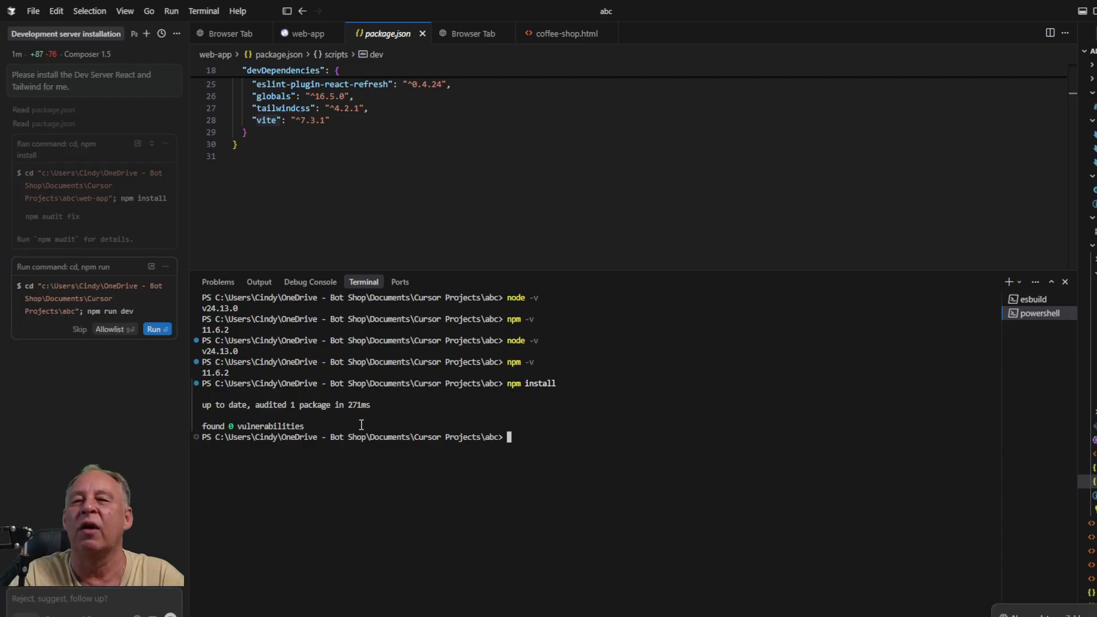
{"action": "key", "text": "Up"}
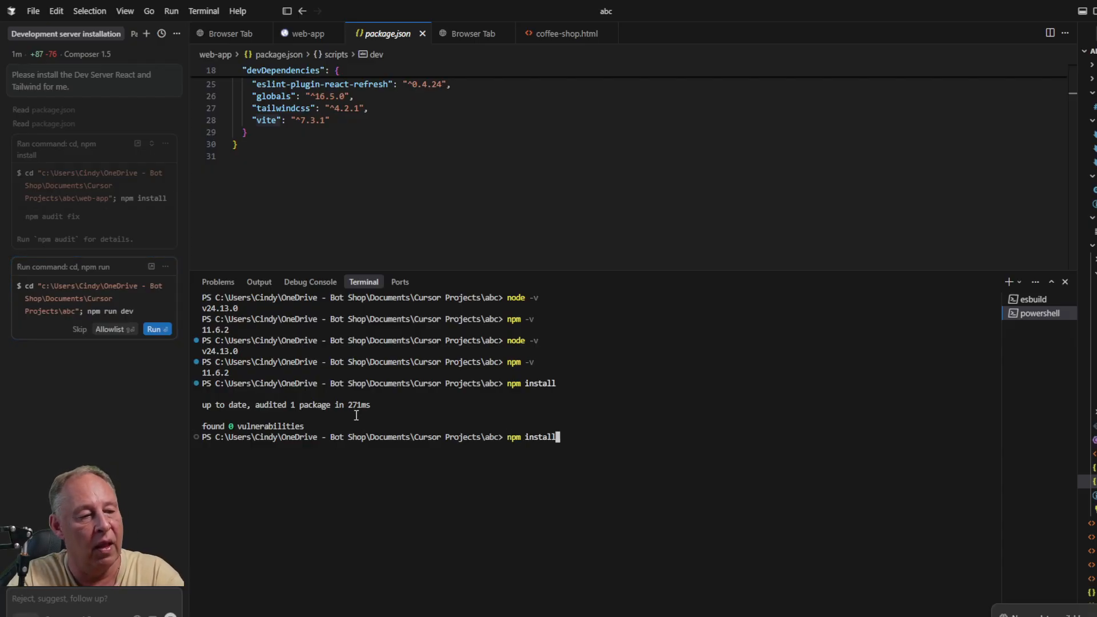
{"action": "key", "text": "Up"}
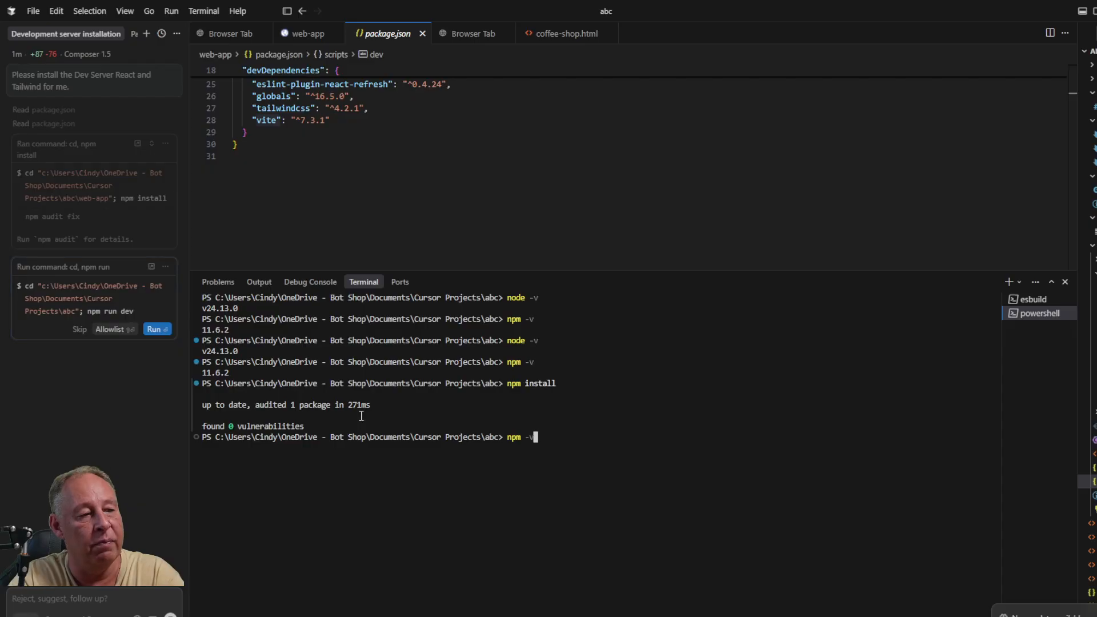
{"action": "key", "text": "BackSpace"}
{"action": "key", "text": "BackSpace"}
{"action": "type", "text": "run dev"}
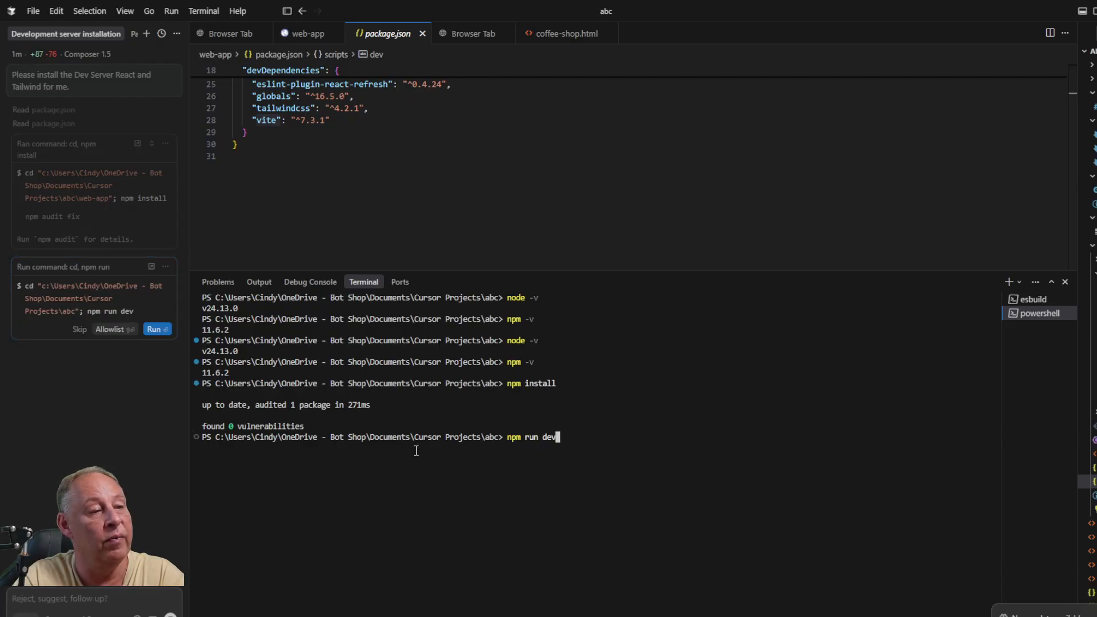
{"action": "key", "text": "Return"}
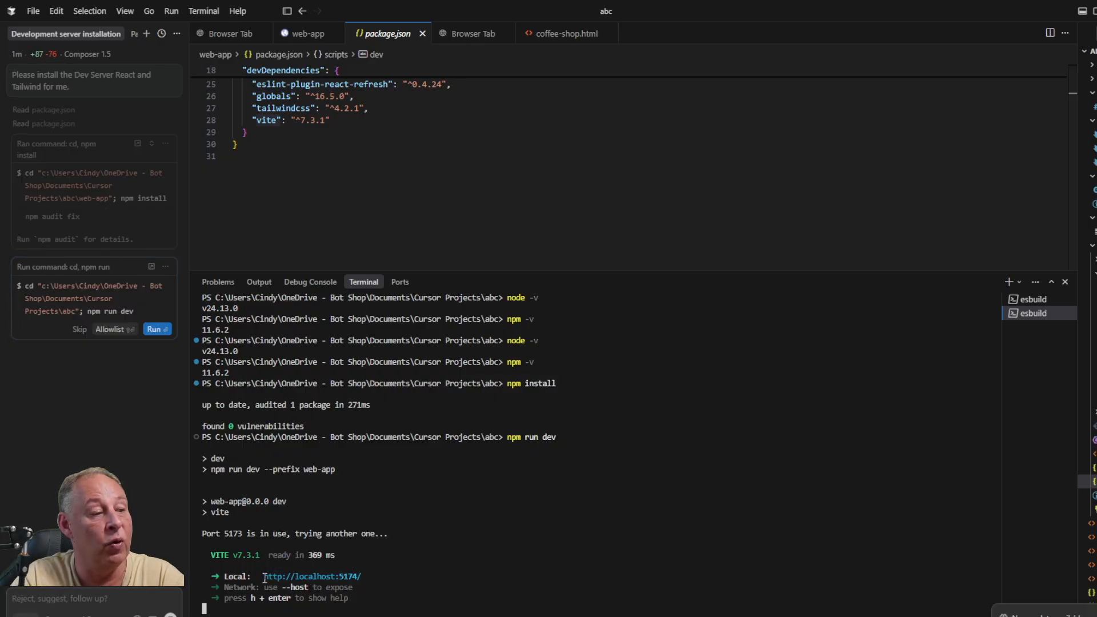
{"action": "left_click_drag", "start_coordinate": [269, 578], "coordinate": [373, 581]}
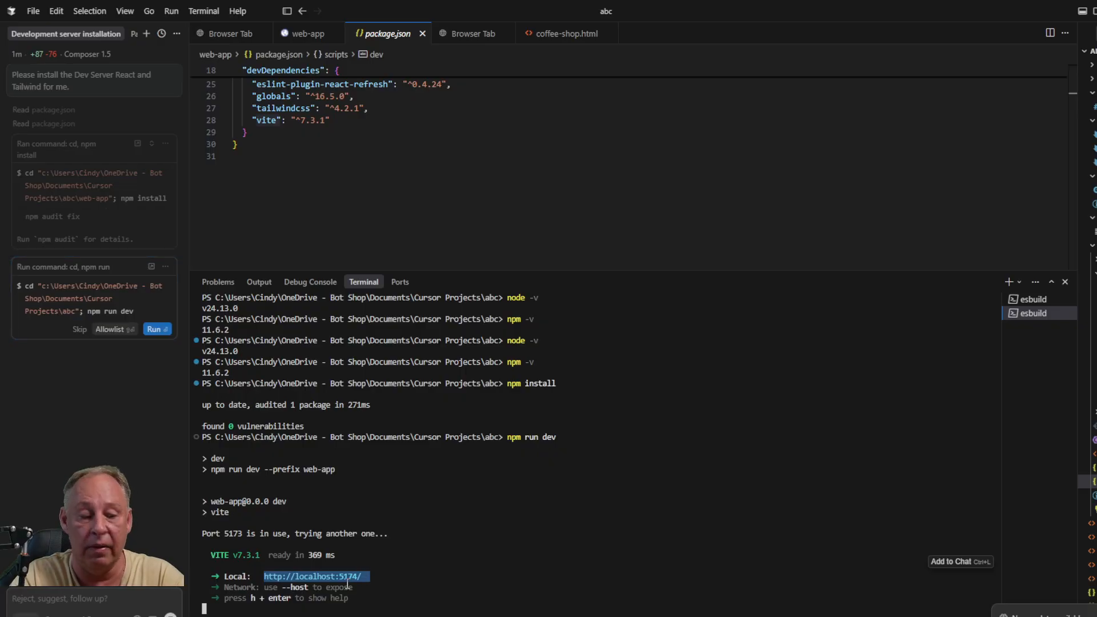
{"action": "left_click", "coordinate": [345, 577]}
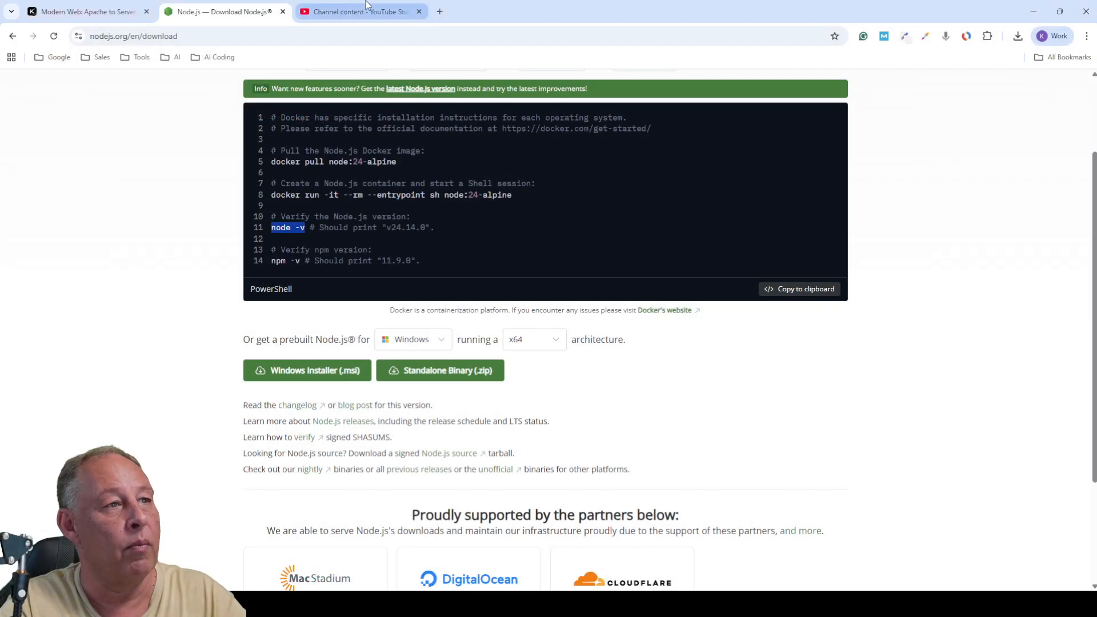
- Load the pasted localhost:5174 address in a new tab and raise the counter to 2
{"action": "left_click", "coordinate": [440, 12]}
{"action": "left_click", "coordinate": [409, 35]}
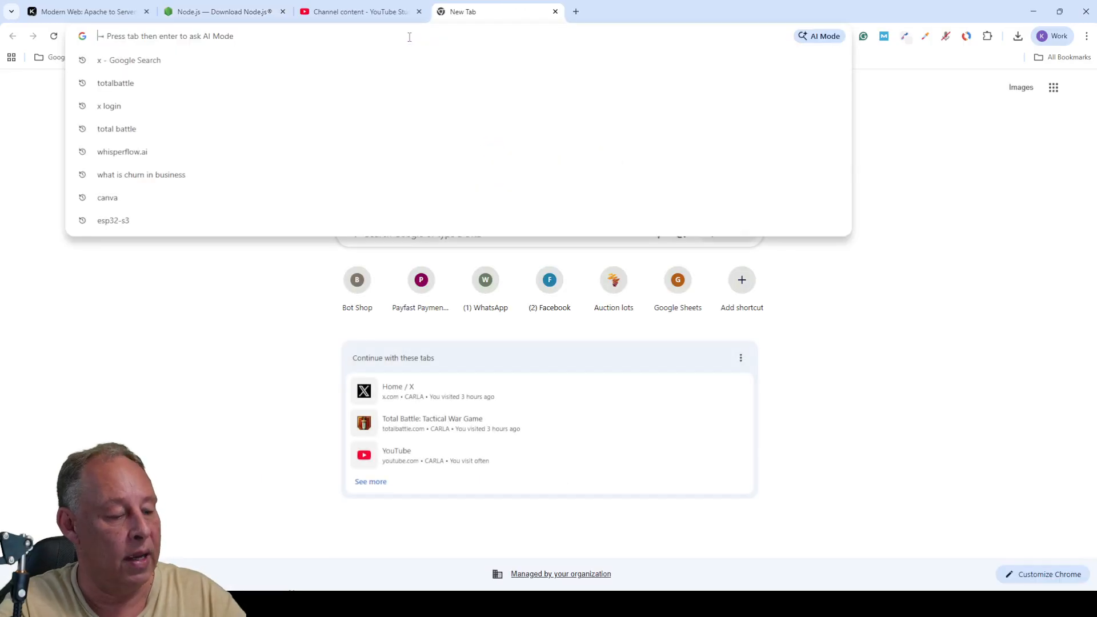
{"action": "type", "text": "http://localhost:5174/"}
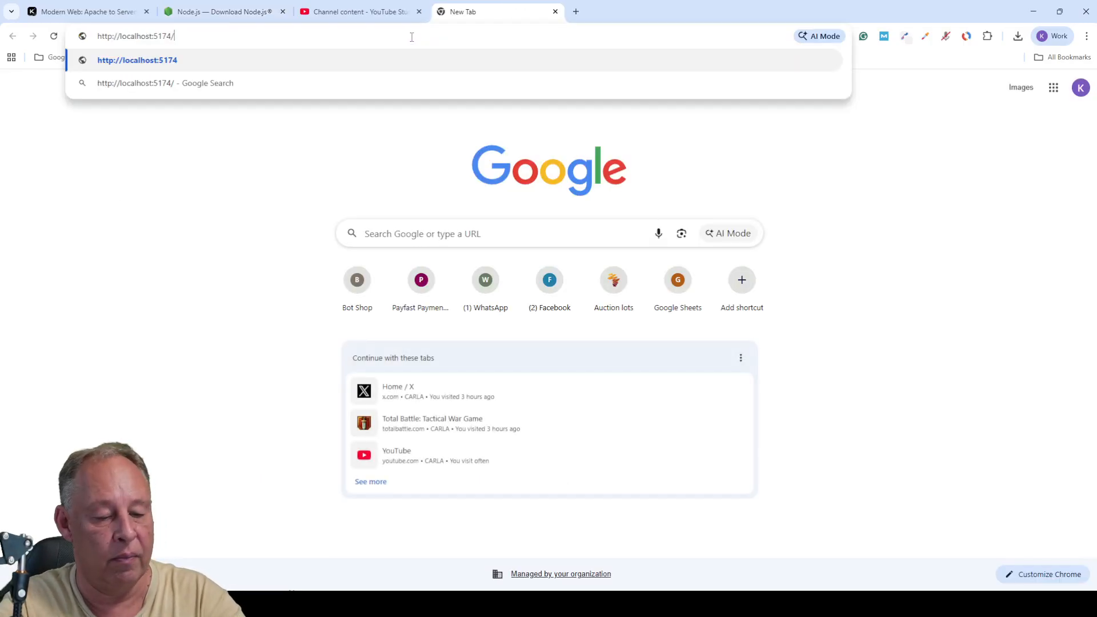
{"action": "key", "text": "Return"}
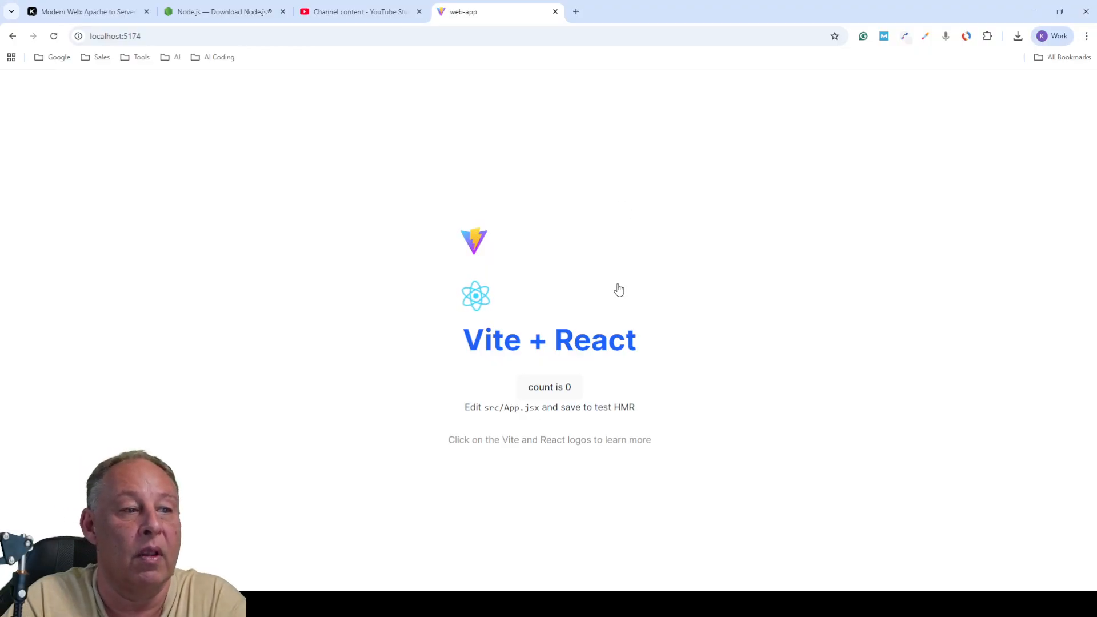
{"action": "left_click", "coordinate": [557, 394]}
{"action": "left_click", "coordinate": [557, 393]}
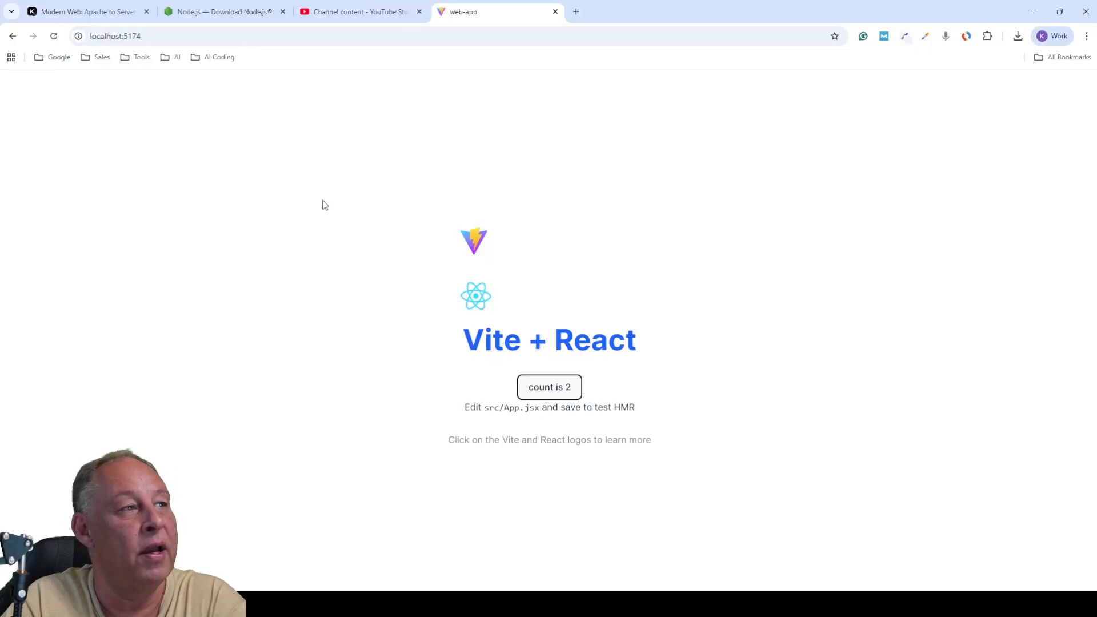
- Append /about to the address and load localhost:5174/about
{"action": "left_click", "coordinate": [190, 36]}
{"action": "left_click", "coordinate": [190, 36]}
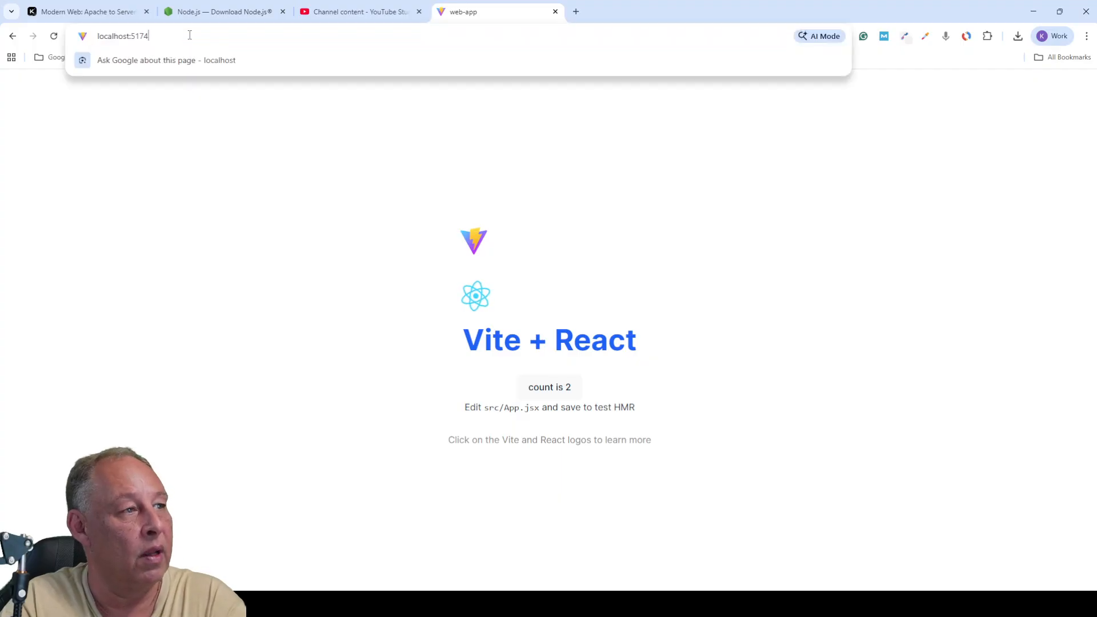
{"action": "type", "text": "/"}
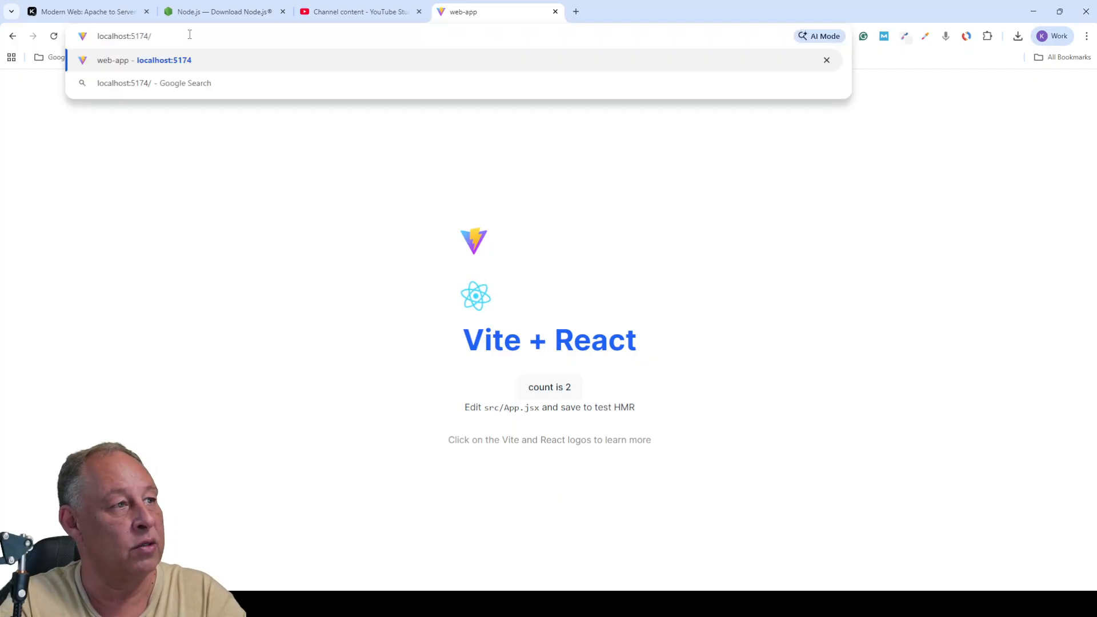
{"action": "type", "text": "about"}
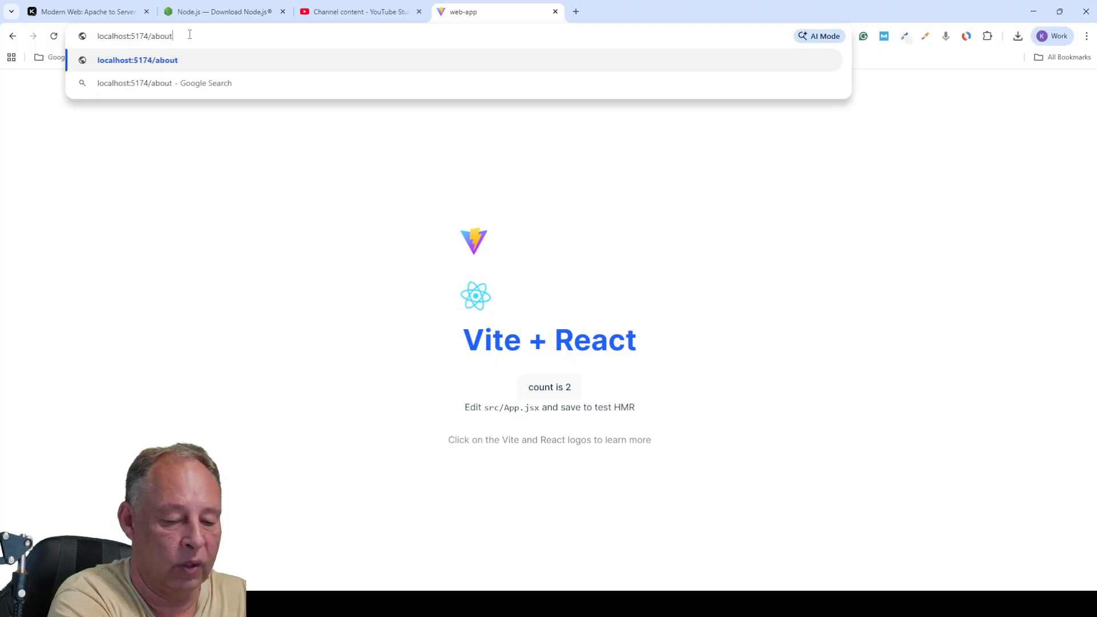
{"action": "key", "text": "Return"}
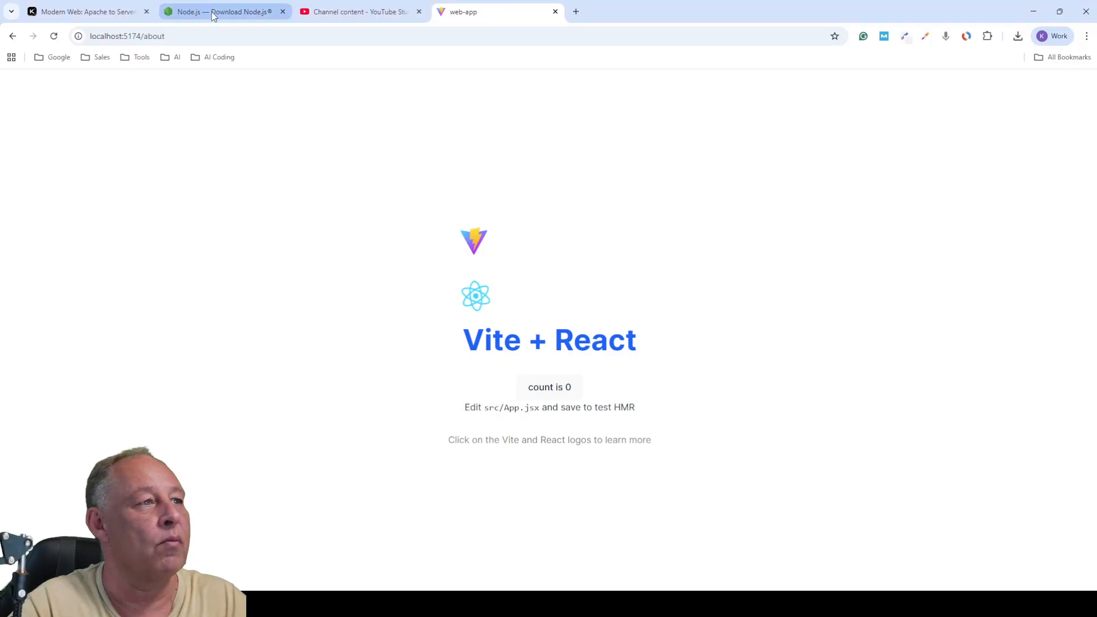
- Load localhost:5174/about-us and click the counter up to 4
{"action": "left_click", "coordinate": [217, 36]}
{"action": "left_click", "coordinate": [217, 36]}
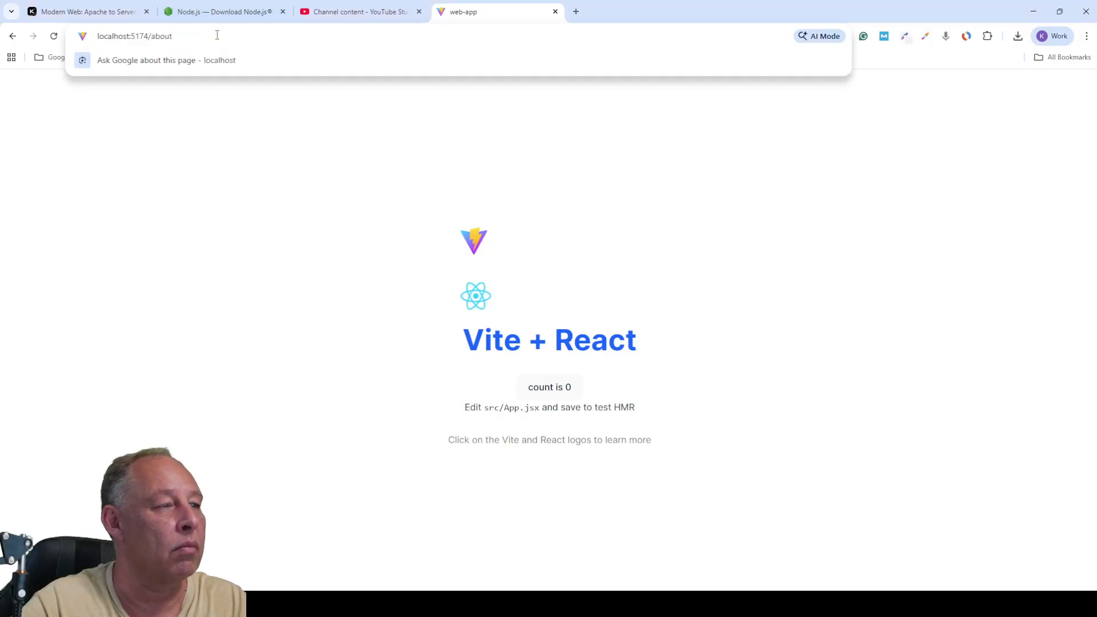
{"action": "type", "text": "-us"}
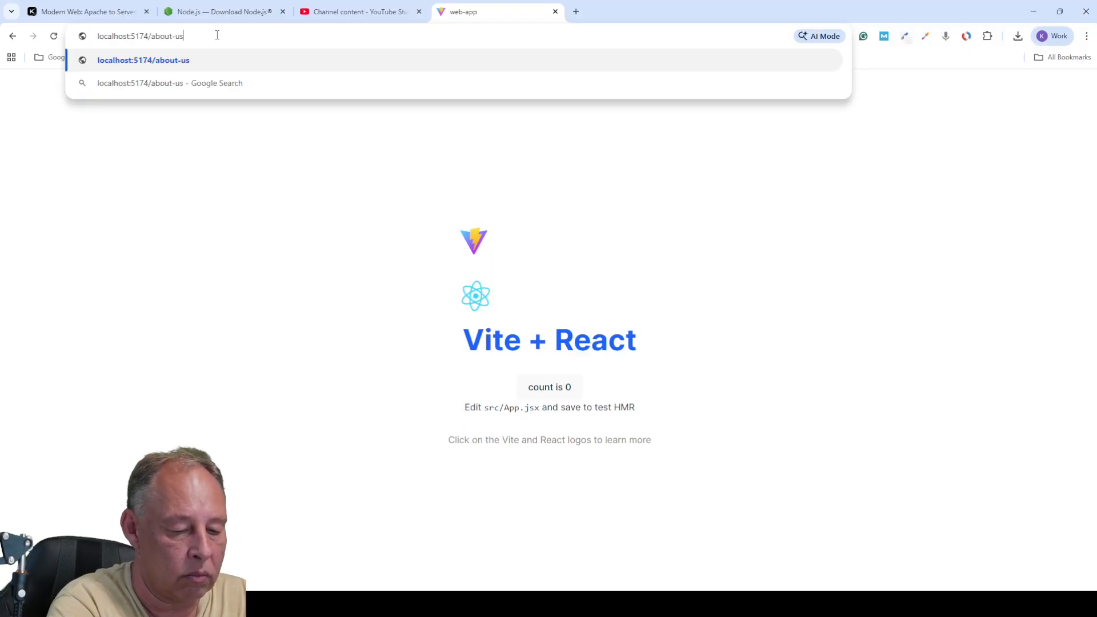
{"action": "key", "text": "Return"}
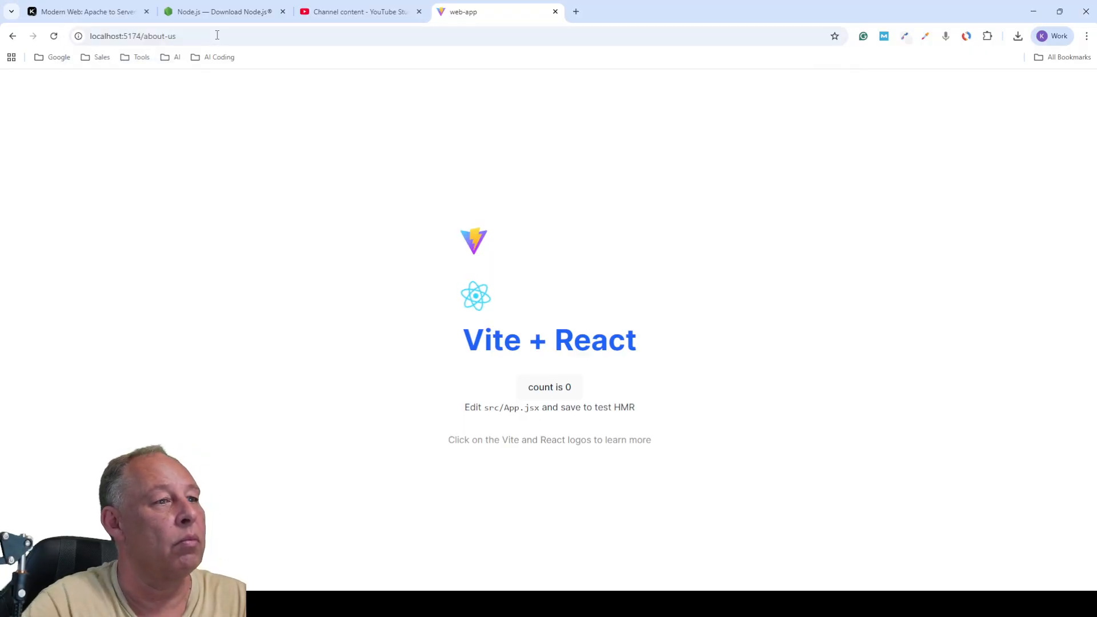
{"action": "left_click", "coordinate": [533, 390]}
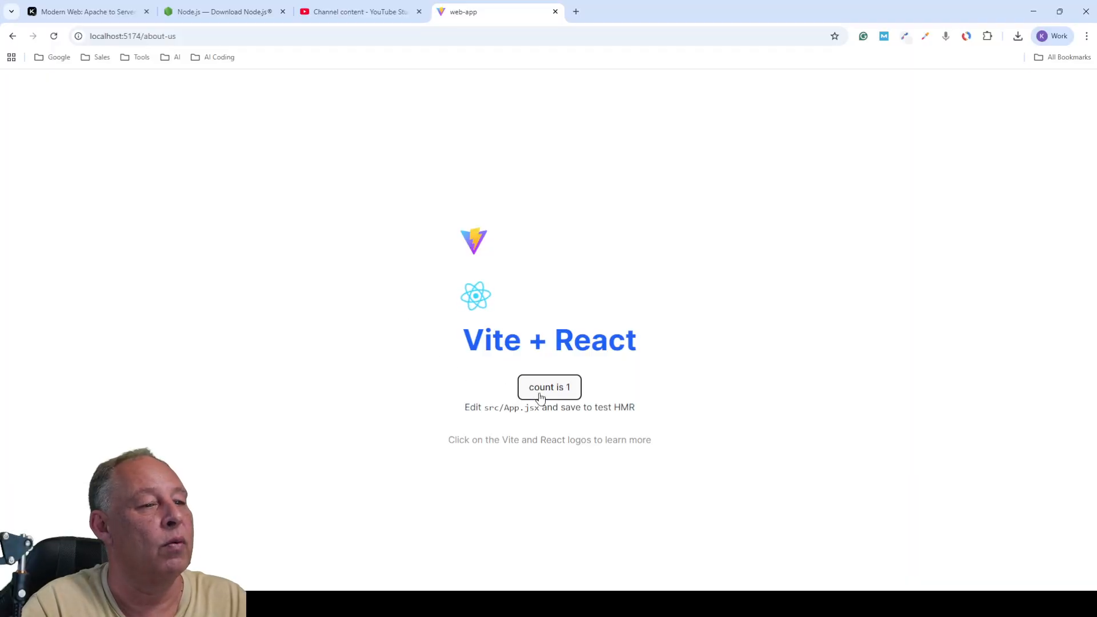
{"action": "left_click", "coordinate": [533, 390]}
{"action": "left_click", "coordinate": [533, 390]}
{"action": "left_click", "coordinate": [533, 390]}
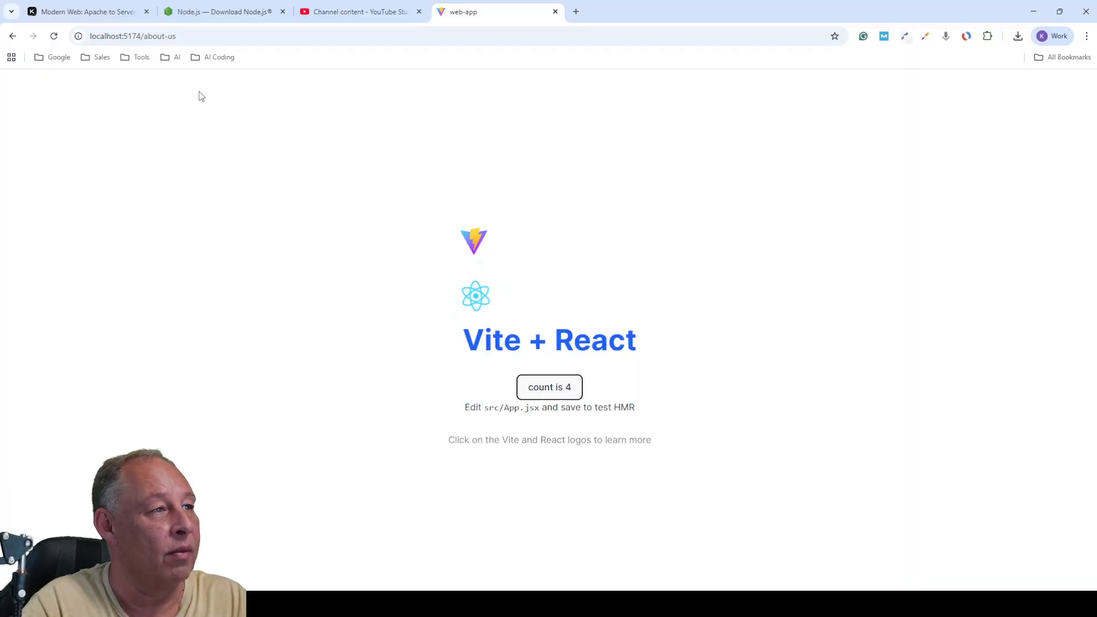
- Trim the path to return to plain localhost:5174, then select the whole address
{"action": "key", "text": "alt+Tab"}
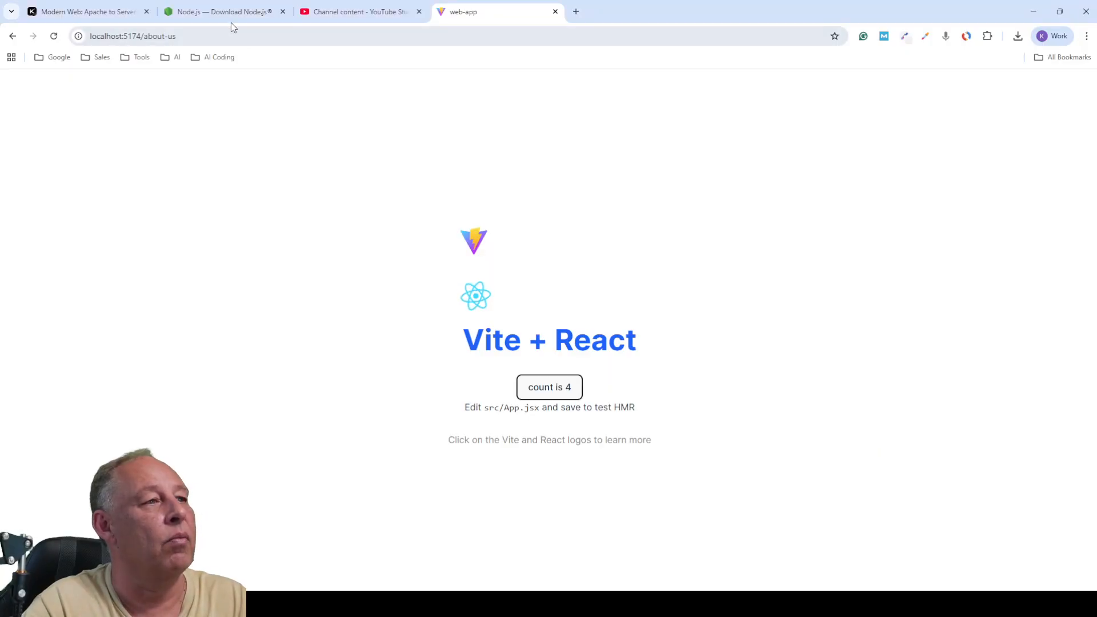
{"action": "left_click", "coordinate": [211, 35]}
{"action": "left_click", "coordinate": [212, 35]}
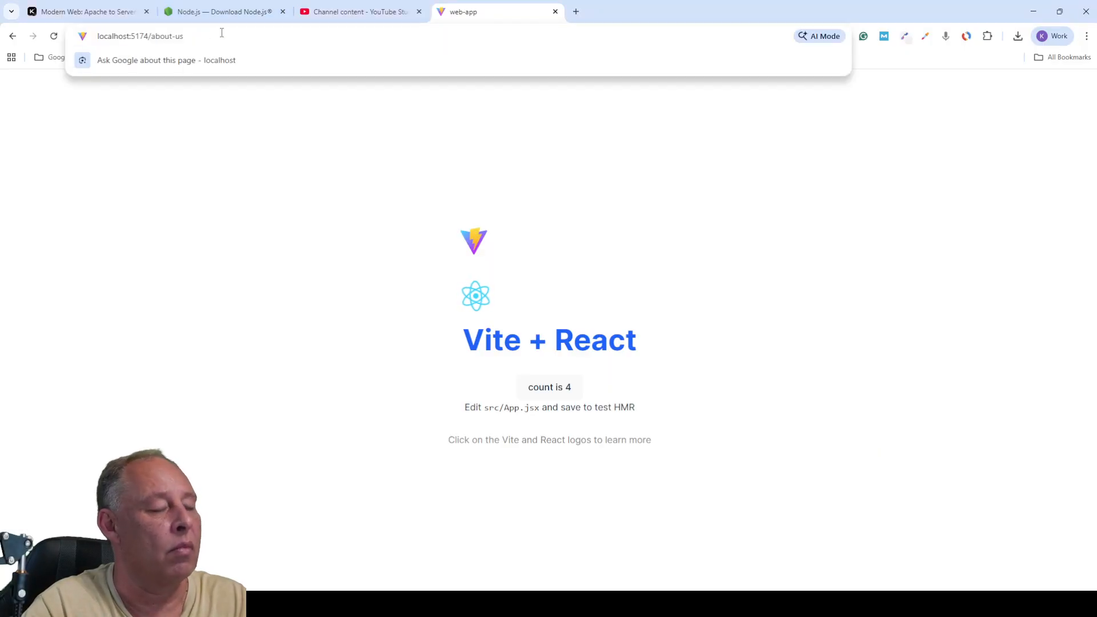
{"action": "key", "text": "BackSpace"}
{"action": "key", "text": "BackSpace"}
{"action": "key", "text": "BackSpace"}
{"action": "key", "text": "BackSpace"}
{"action": "key", "text": "BackSpace"}
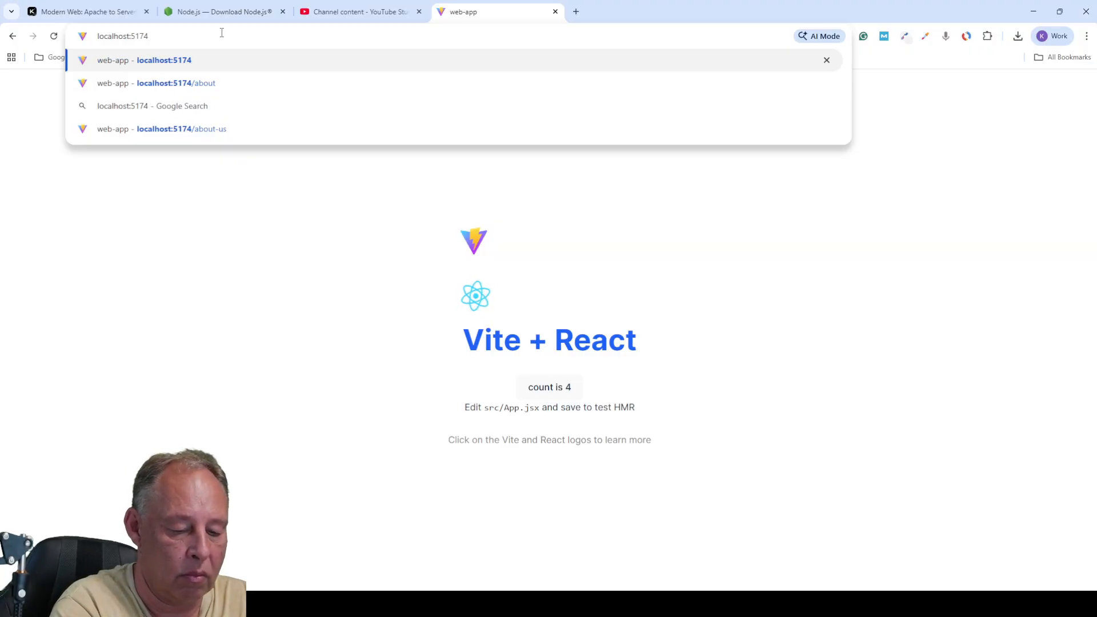
{"action": "key", "text": "Return"}
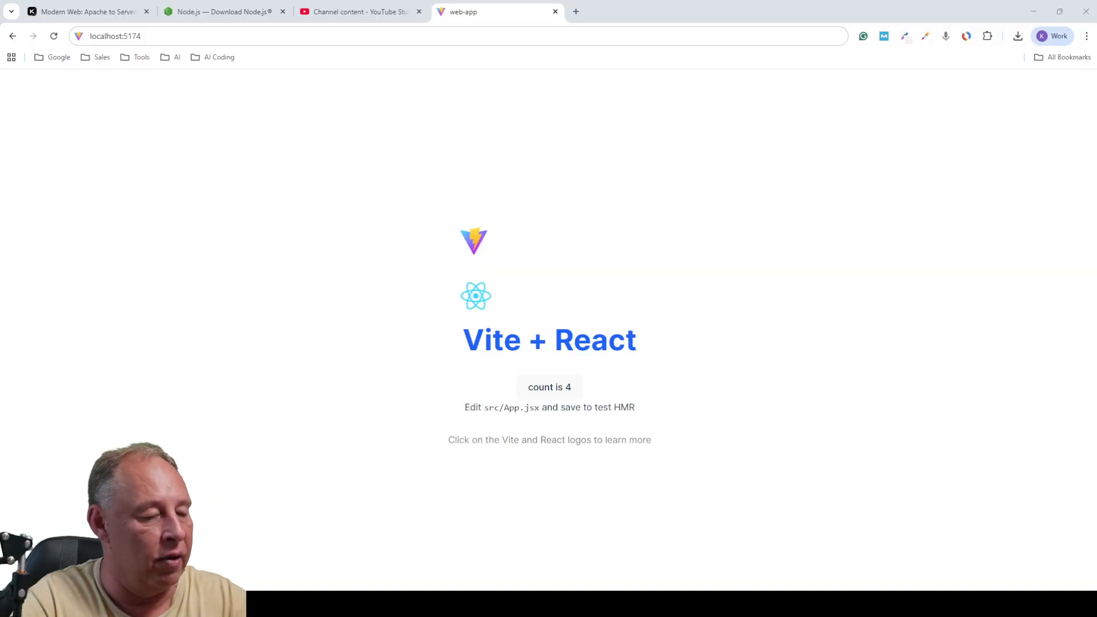
{"action": "left_click", "coordinate": [217, 31]}
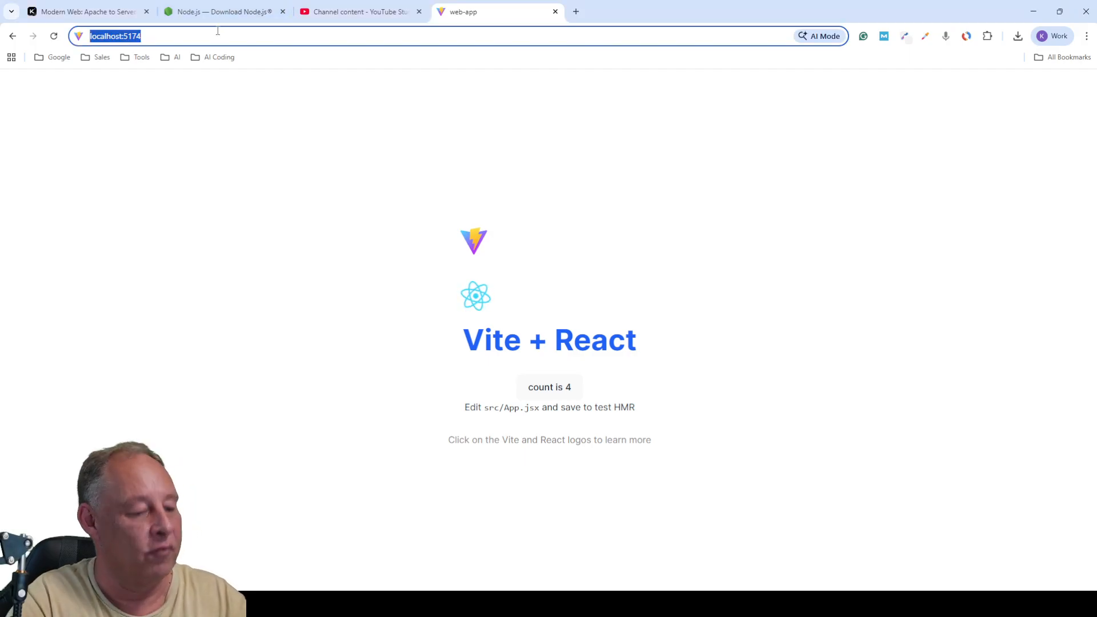
- Load localhost:5173/coffee-shop.html and browse the Brew & Co Menu, Hours and home pages
{"action": "type", "text": "http://localhost:5173/coffee-shop.html"}
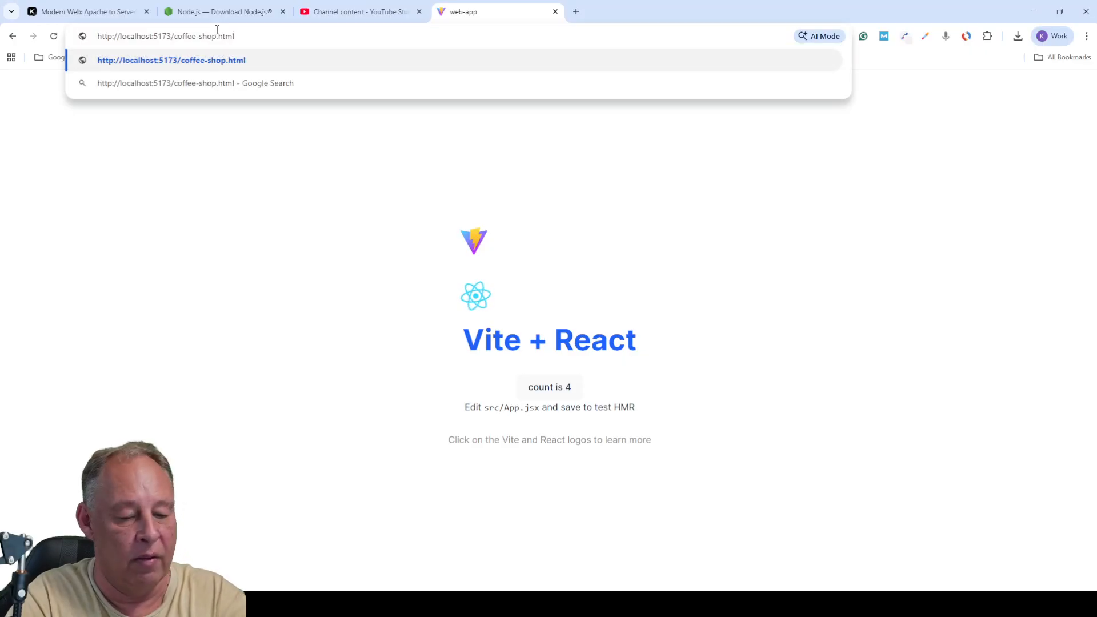
{"action": "key", "text": "Return"}
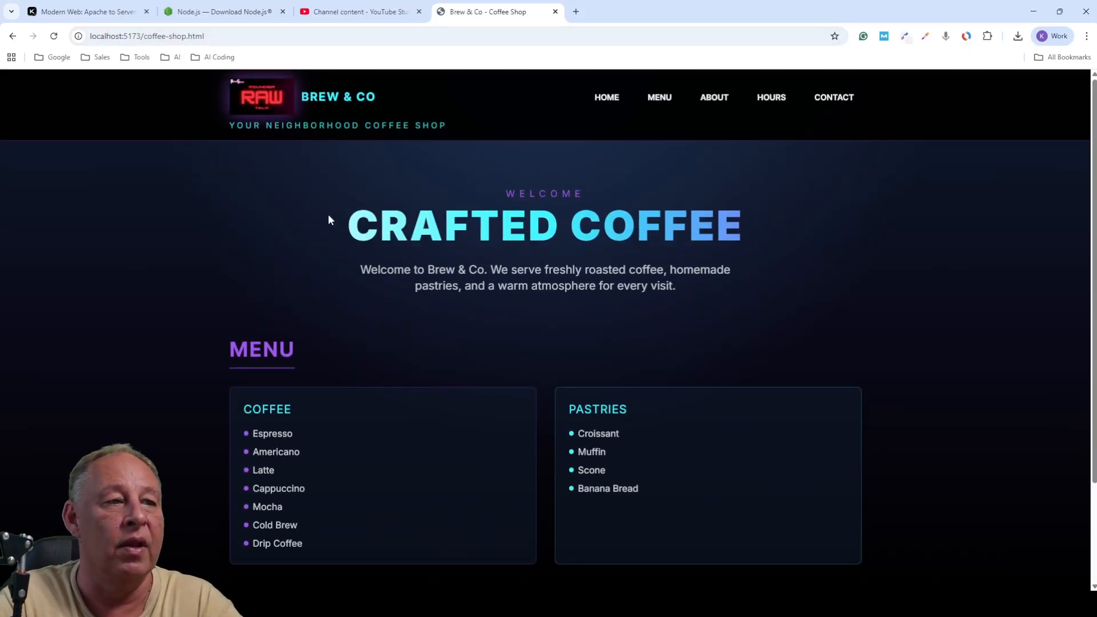
{"action": "left_click", "coordinate": [656, 97]}
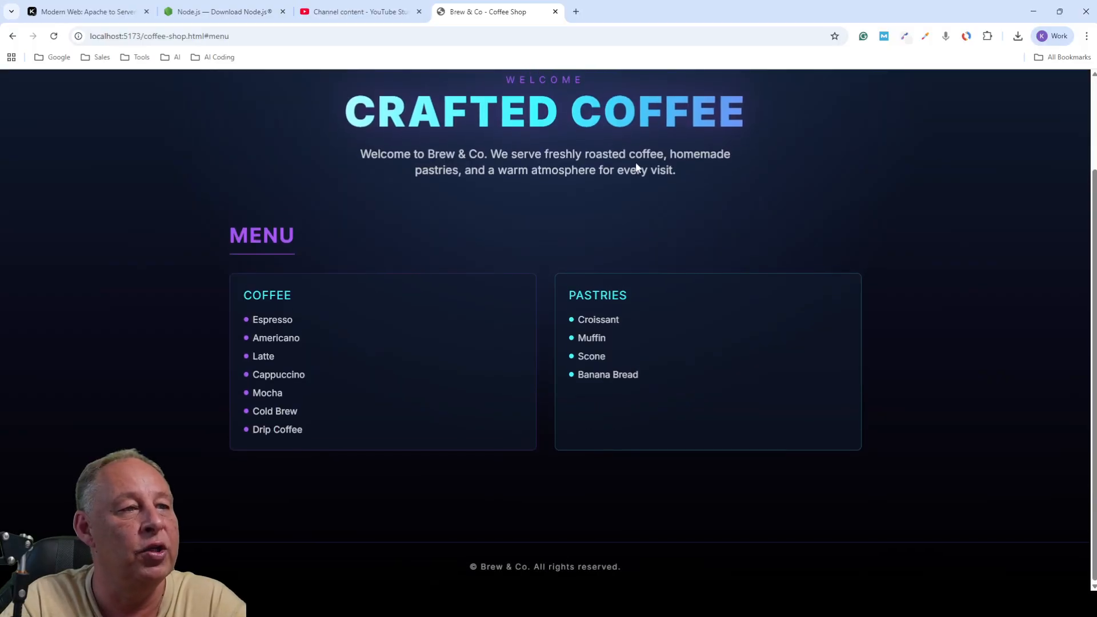
{"action": "scroll", "coordinate": [652, 148], "scroll_direction": "up", "scroll_amount": 2}
{"action": "left_click", "coordinate": [771, 102]}
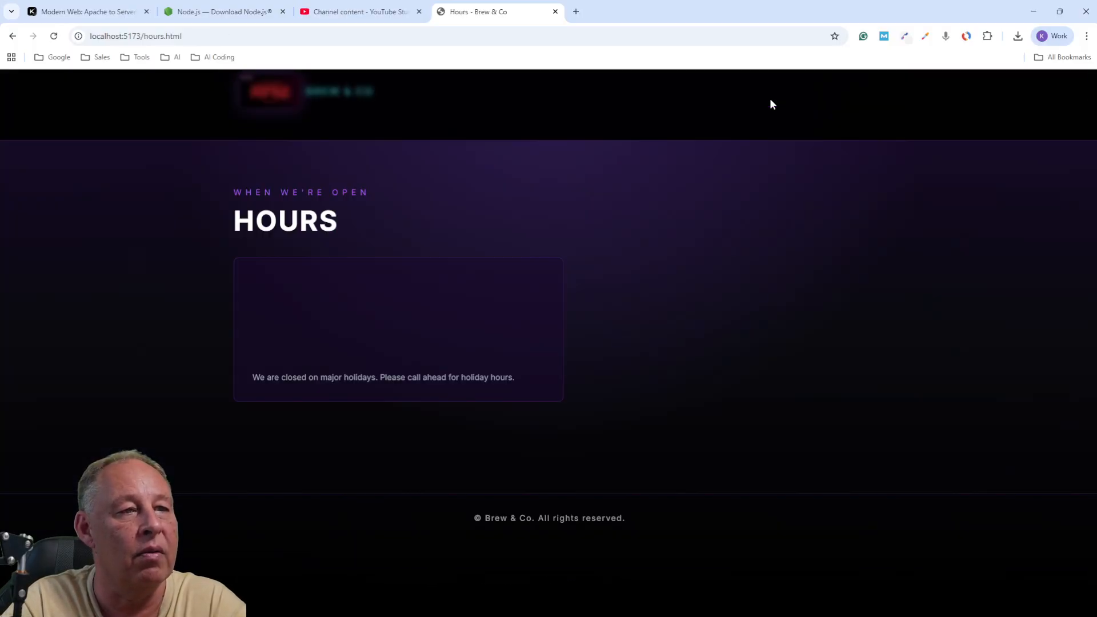
{"action": "left_click", "coordinate": [607, 106]}
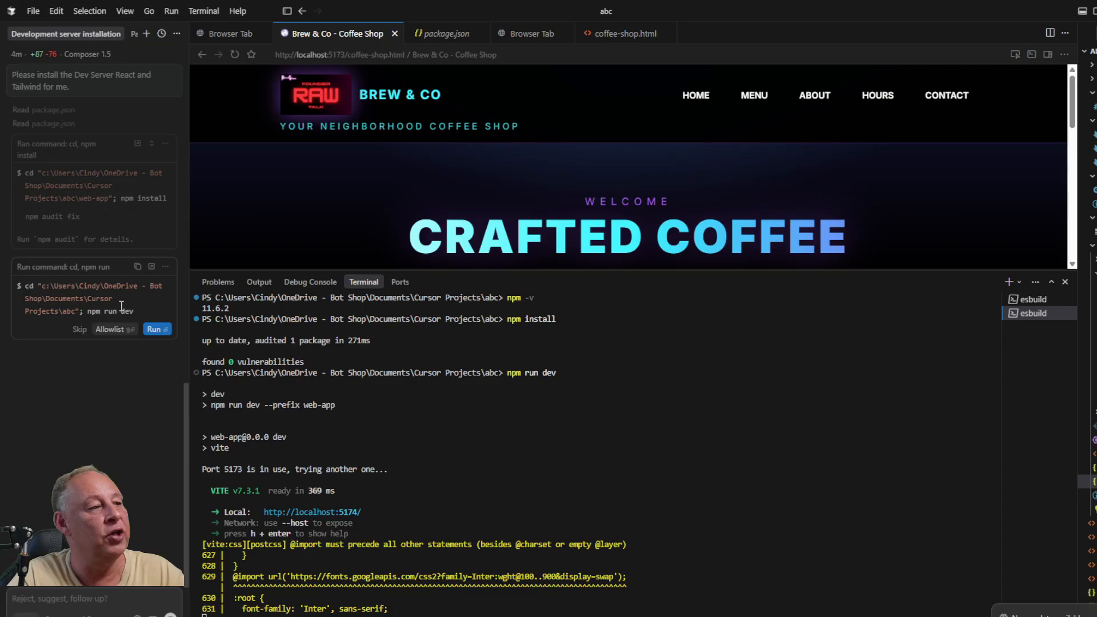
- Drag the terminal divider down to enlarge the preview, then open Brew & Co's About page
{"action": "left_click_drag", "start_coordinate": [136, 311], "coordinate": [87, 313]}
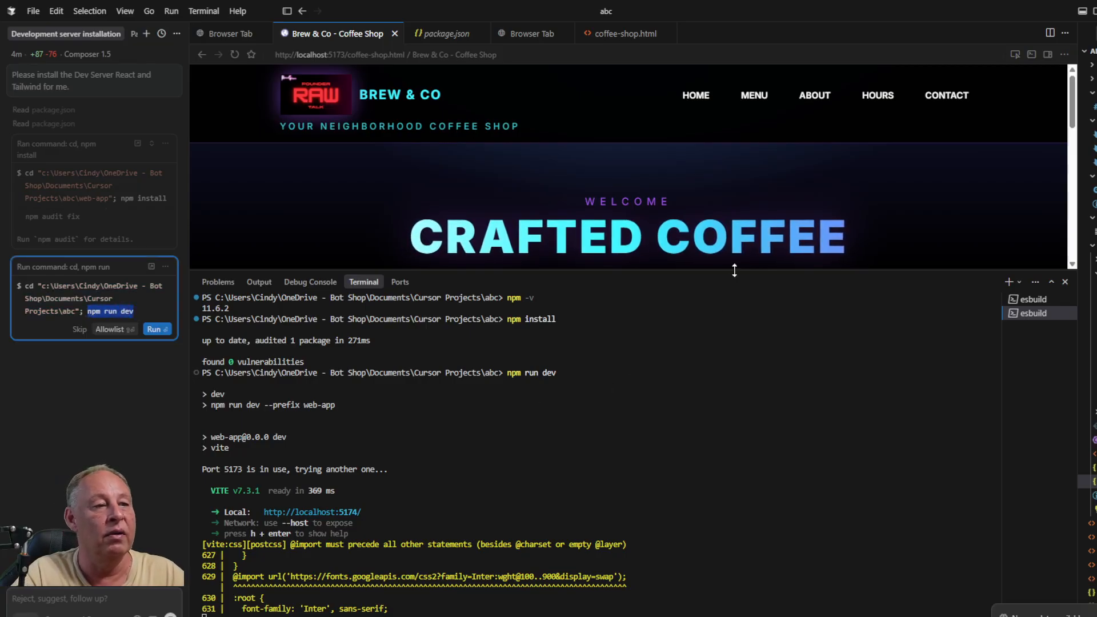
{"action": "left_click_drag", "start_coordinate": [735, 269], "coordinate": [729, 370]}
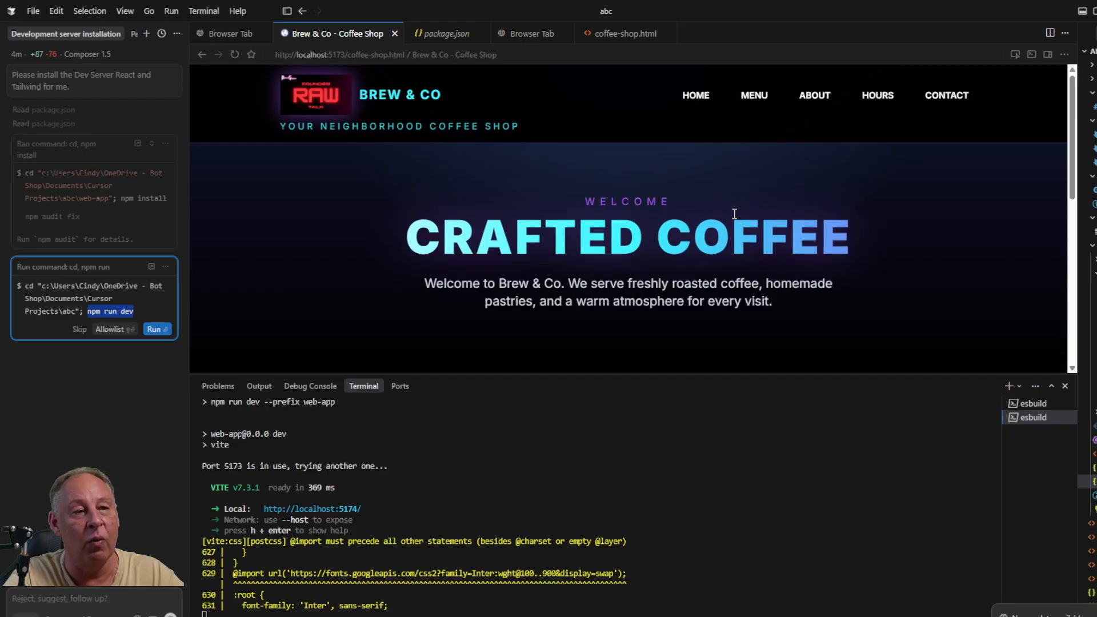
{"action": "left_click", "coordinate": [814, 96]}
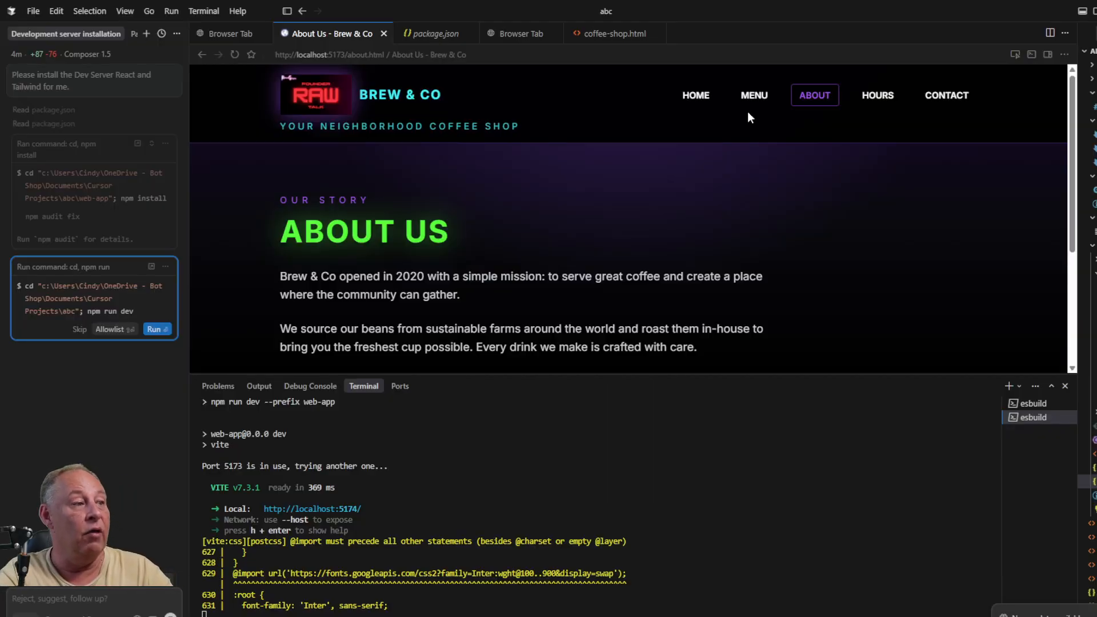
{"action": "key", "text": "alt+Tab"}
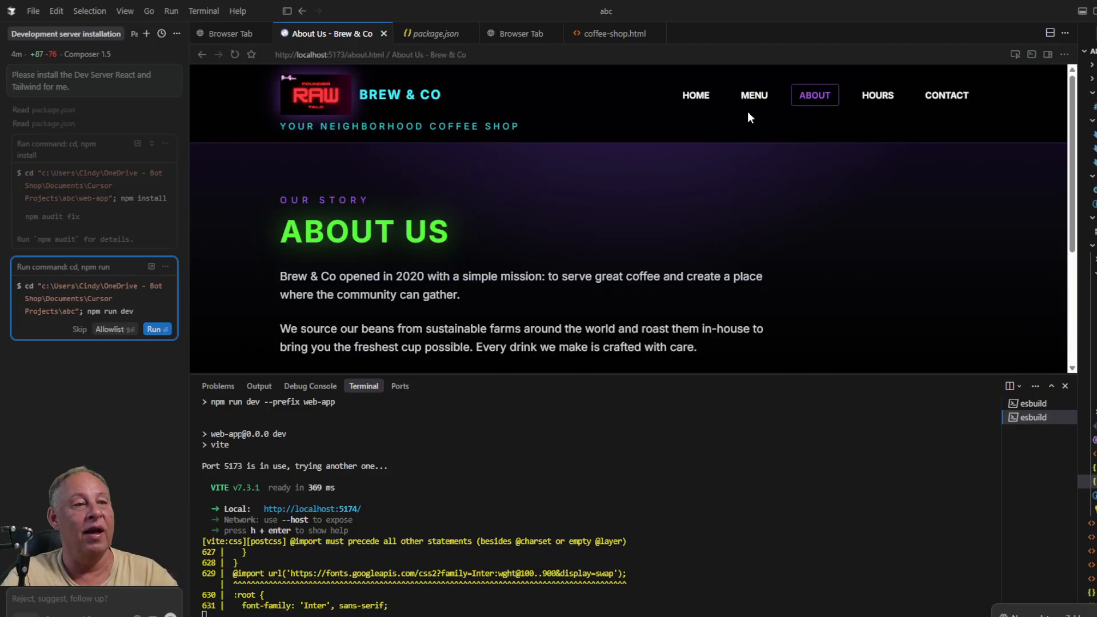